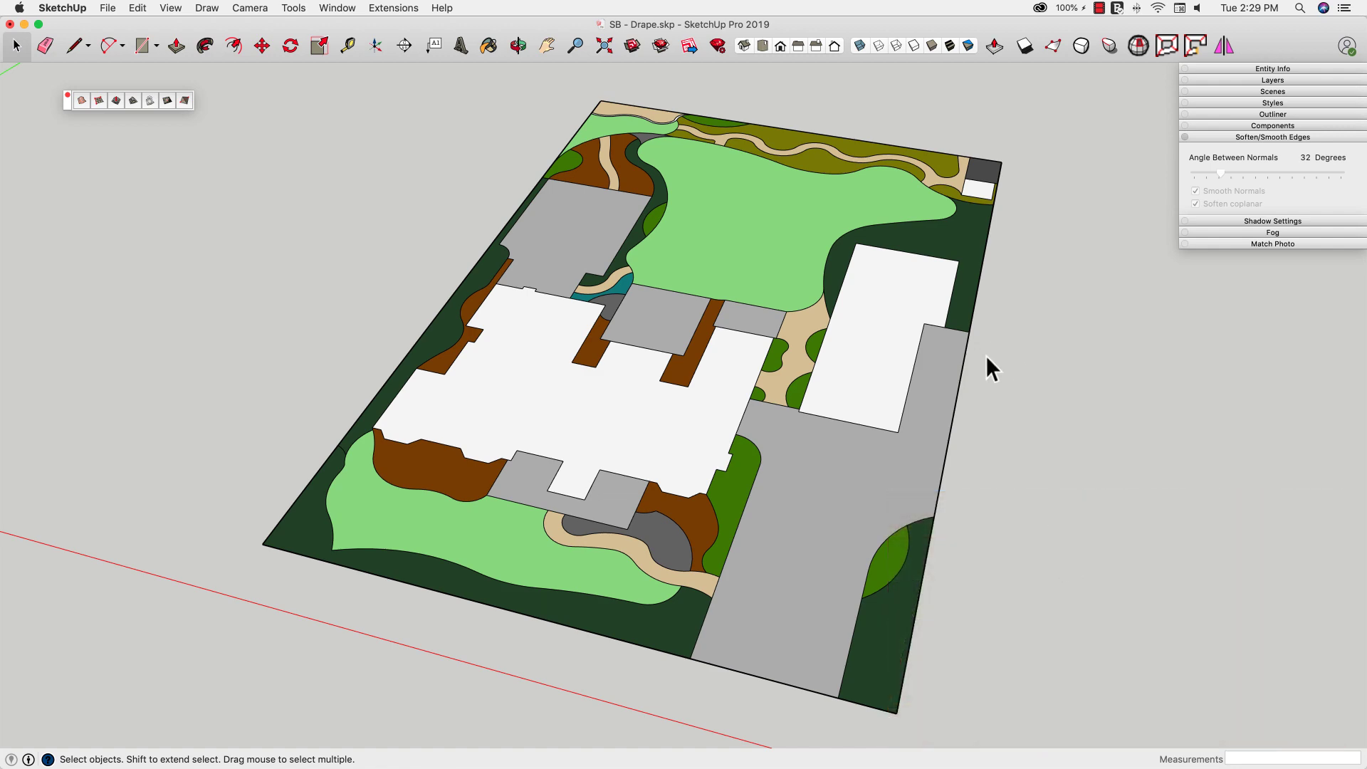
- Create a flat From Scratch sandbox grid 250' long with 5' spacing, starting at the origin and running along the green axis
middle_click_drag(1074, 391, 1023, 391)
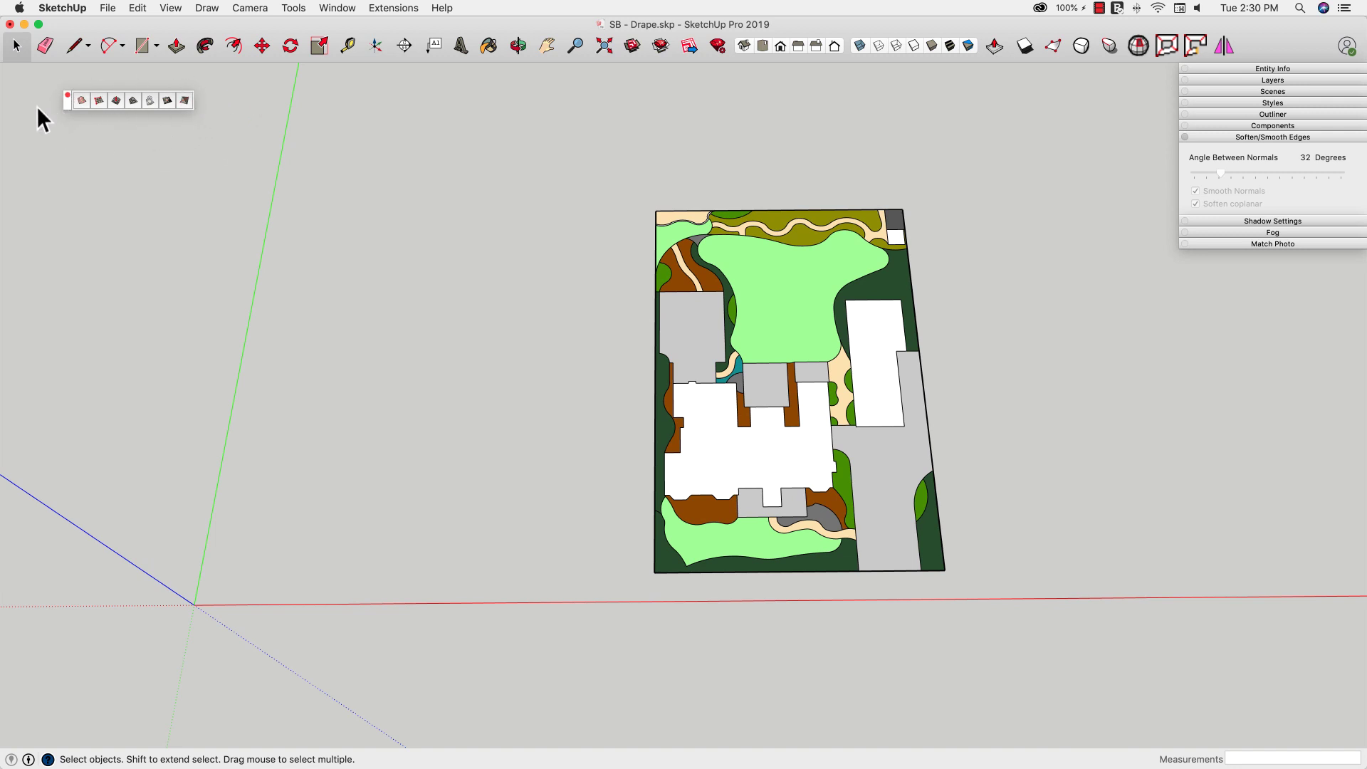
left_click(99, 101)
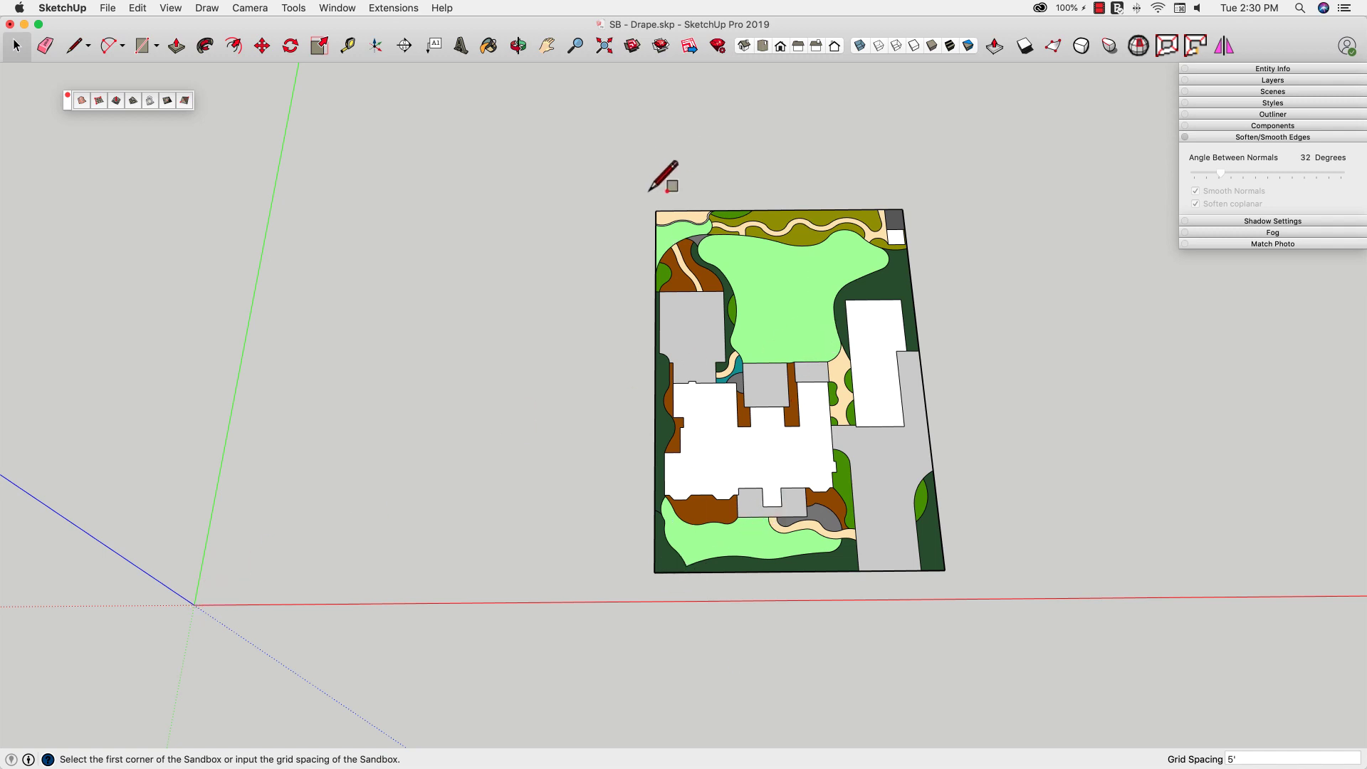
left_click(194, 604)
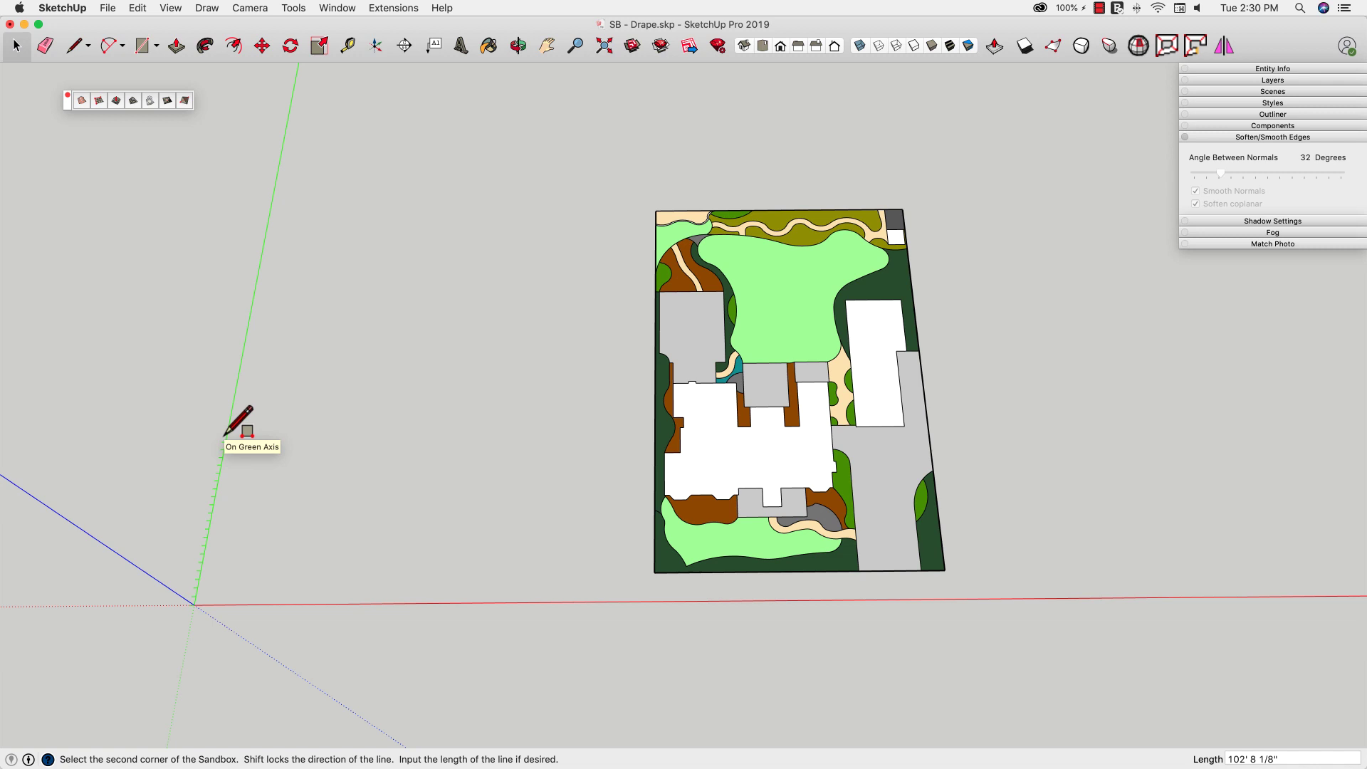
key("Return")
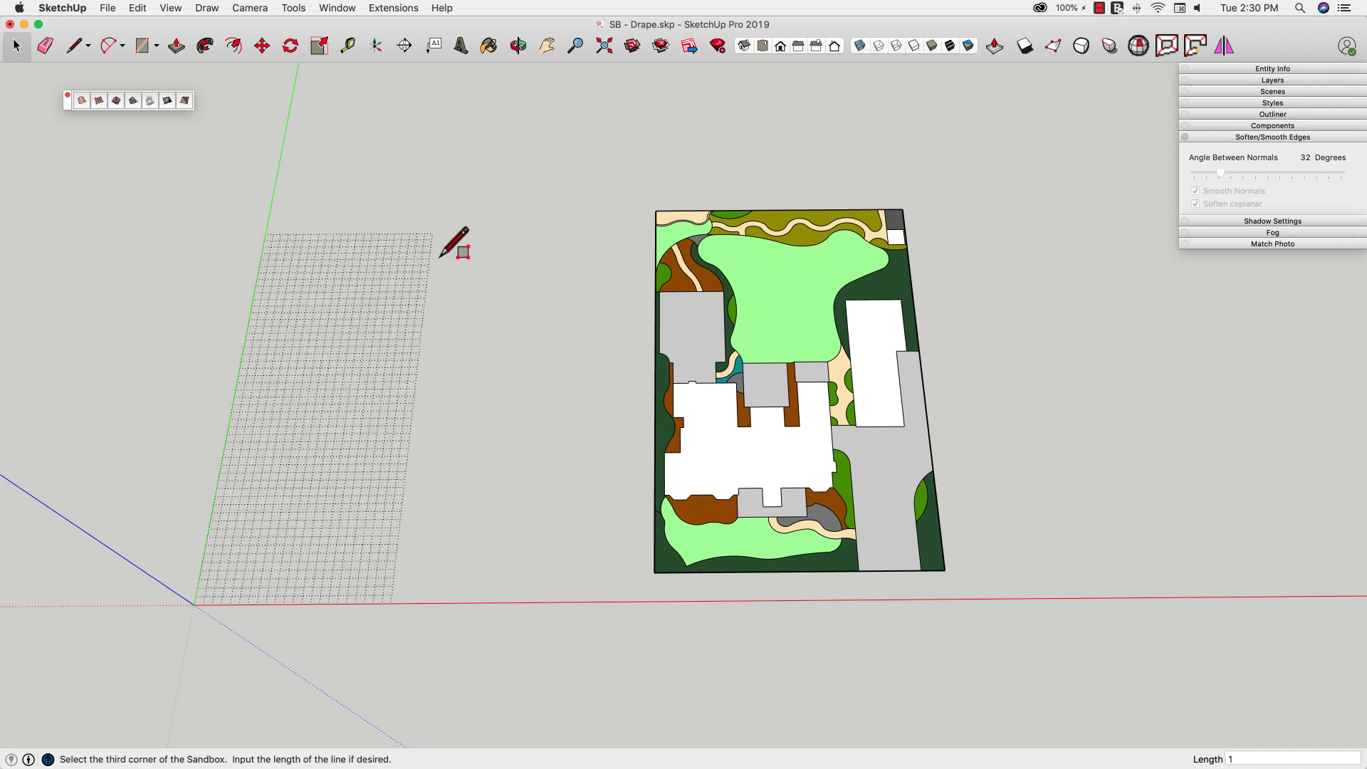
type("250")
key("Return")
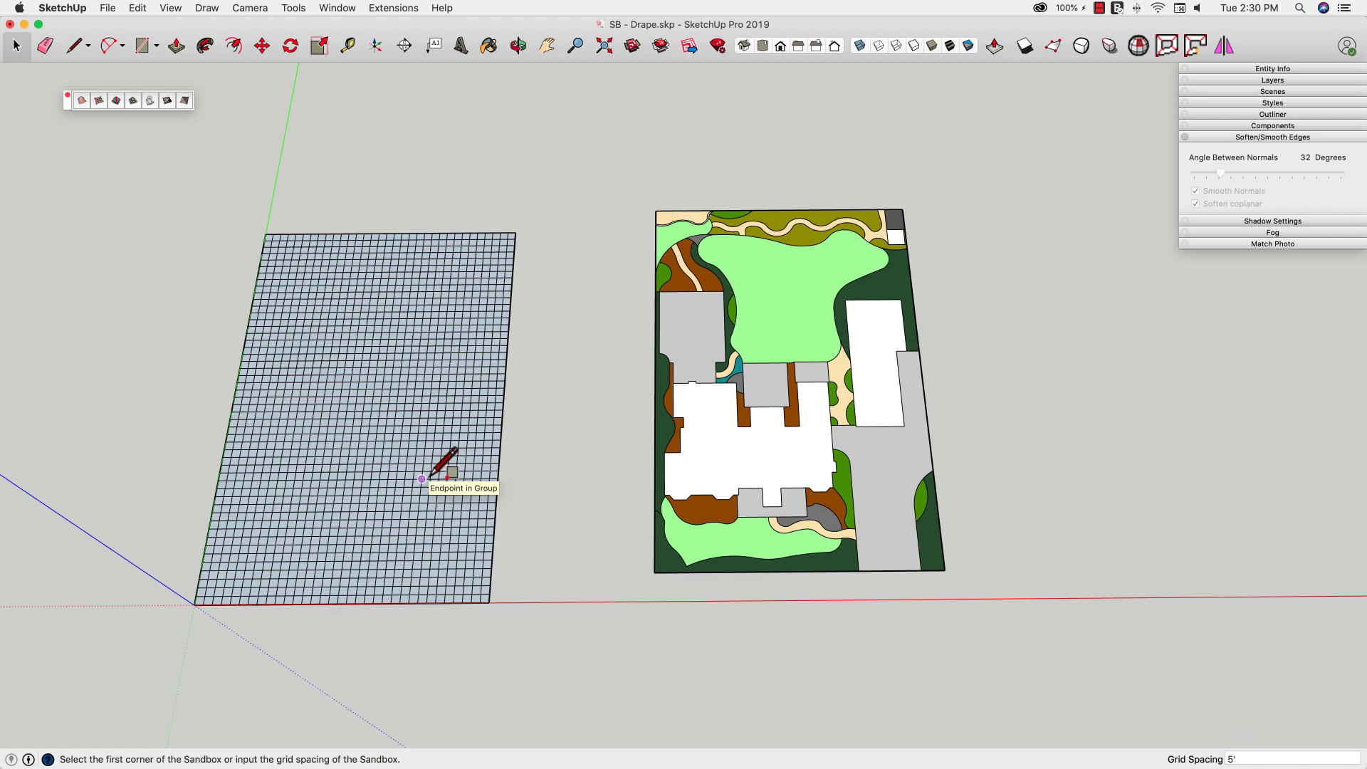
- Open the new grid group for editing and set the Smoove radius to 200'
key("space")
middle_click_drag(417, 478, 363, 442)
left_click(362, 441)
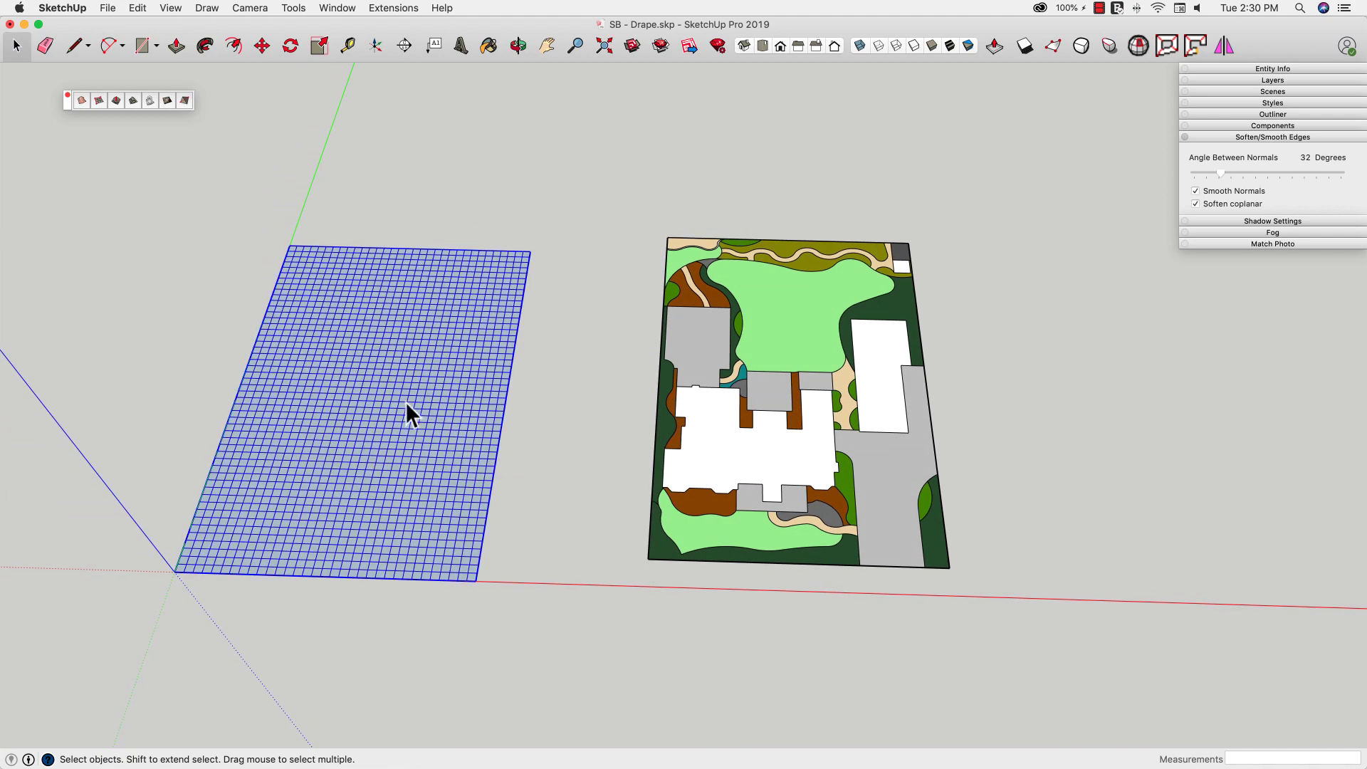
middle_click_drag(337, 390, 509, 336)
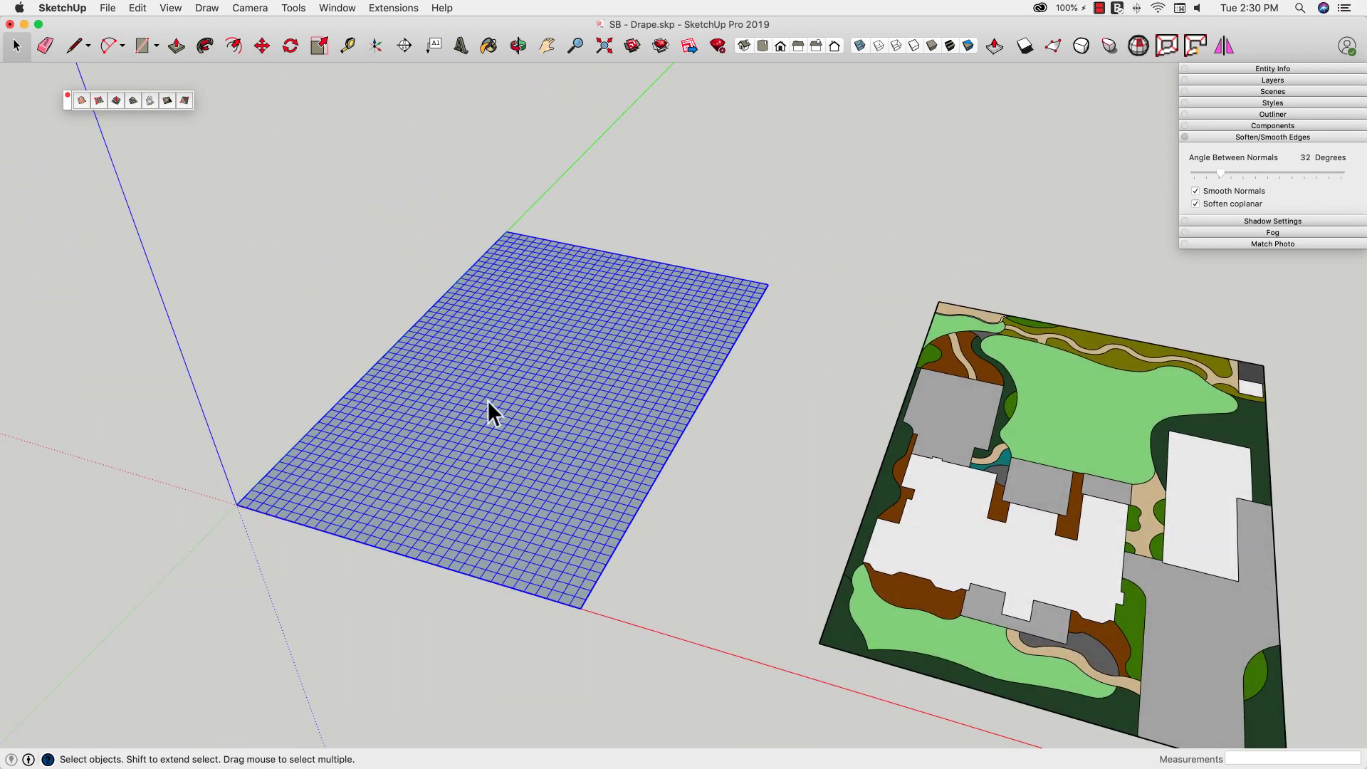
double_click(509, 373)
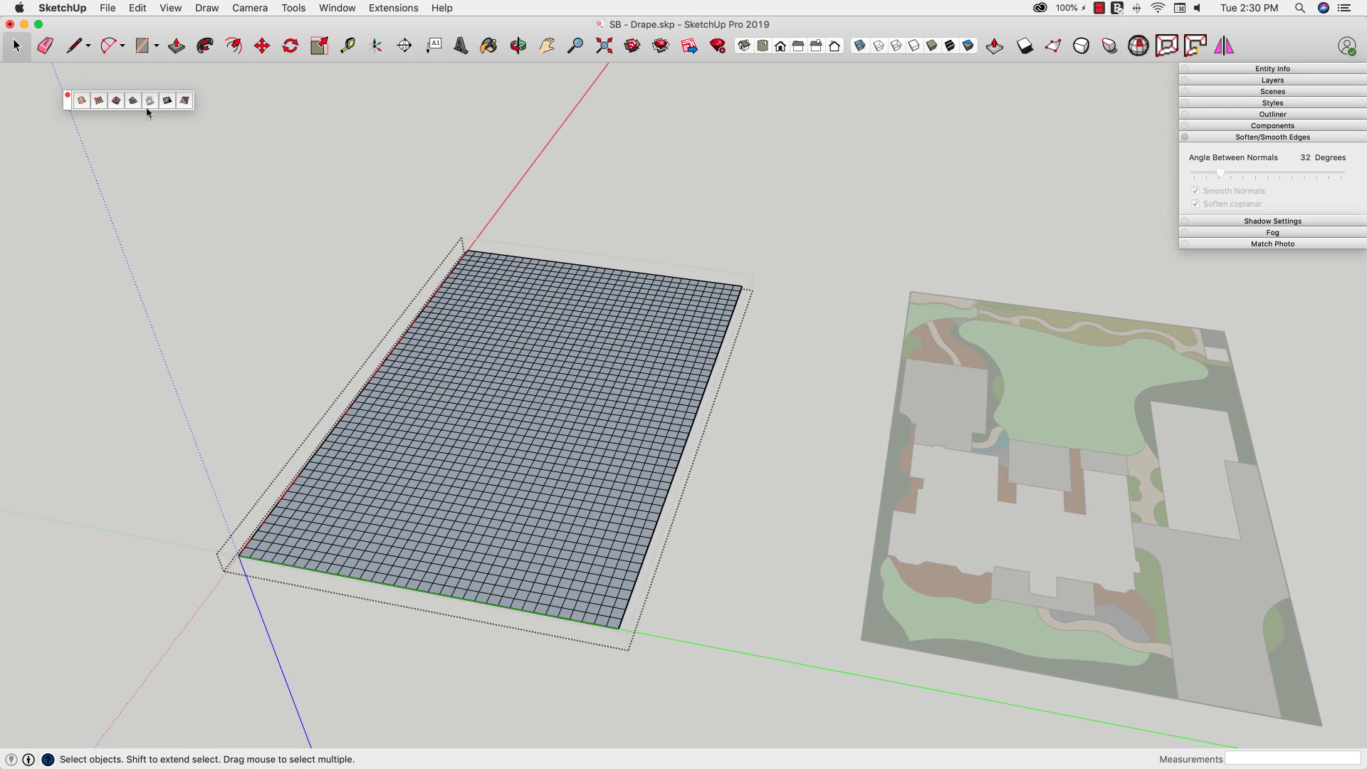
left_click(115, 101)
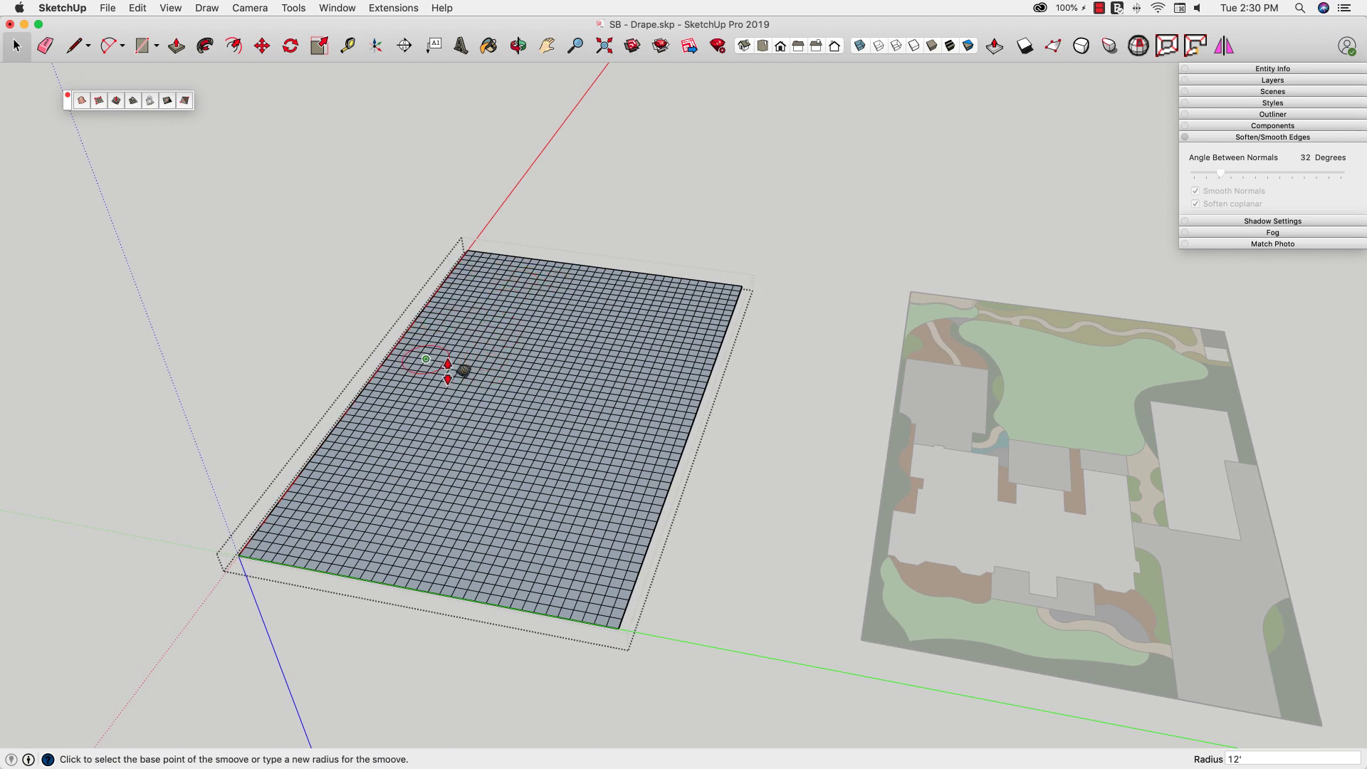
middle_click_drag(549, 381, 551, 382)
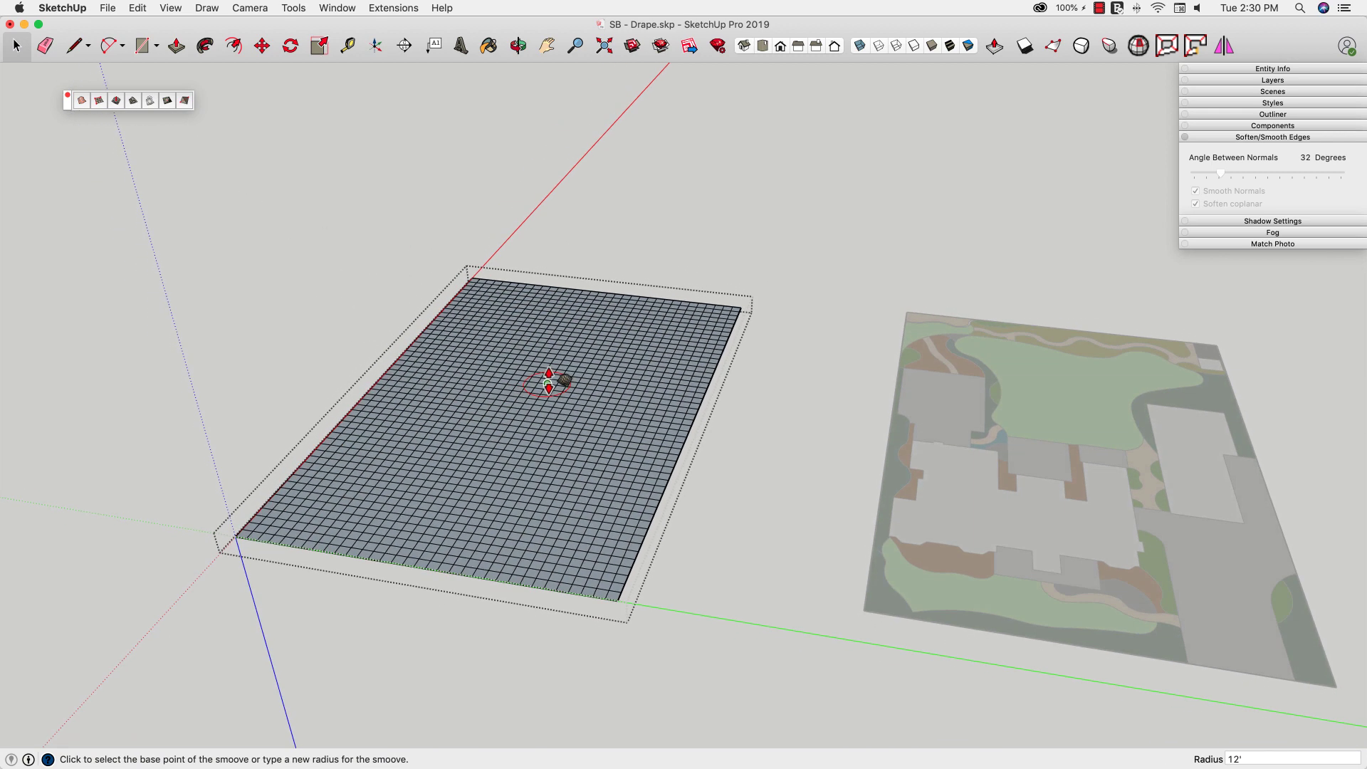
middle_click_drag(638, 364, 530, 349)
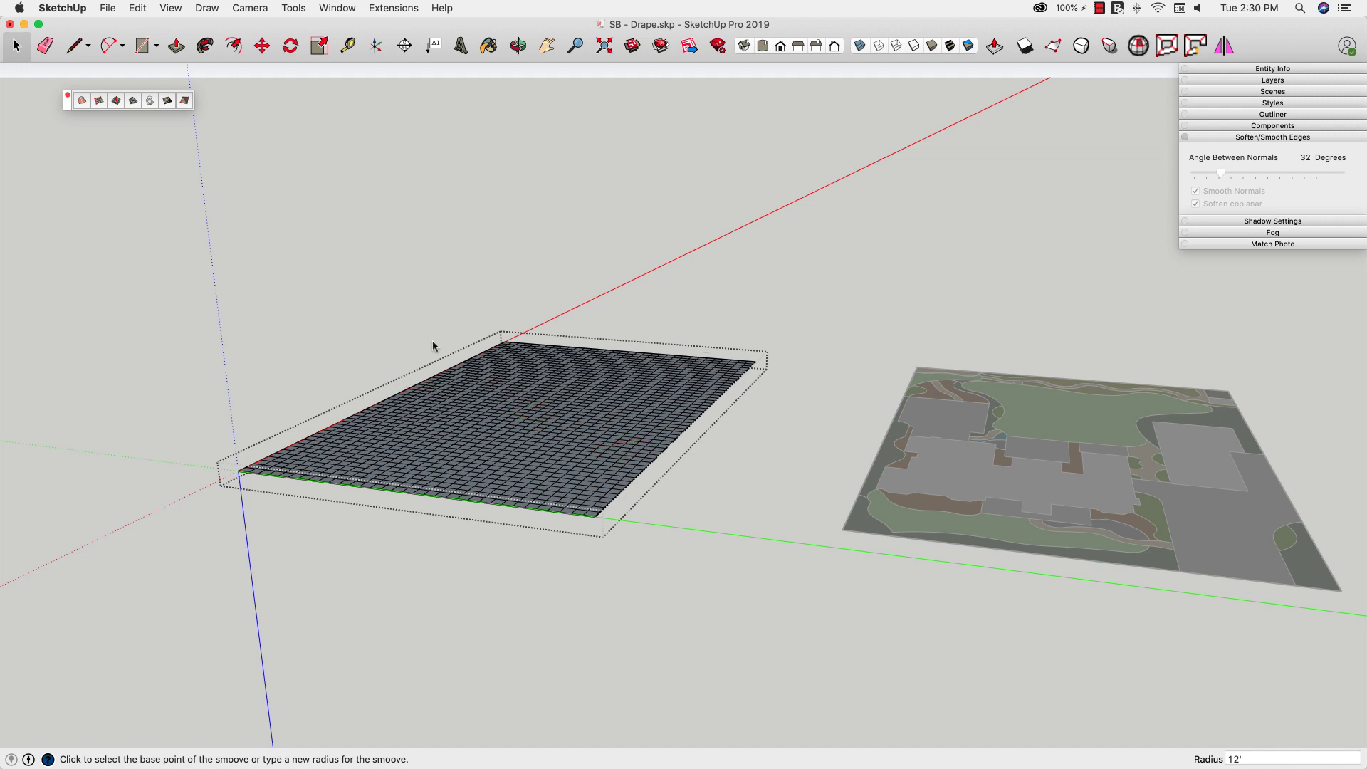
middle_click_drag(433, 346, 307, 516)
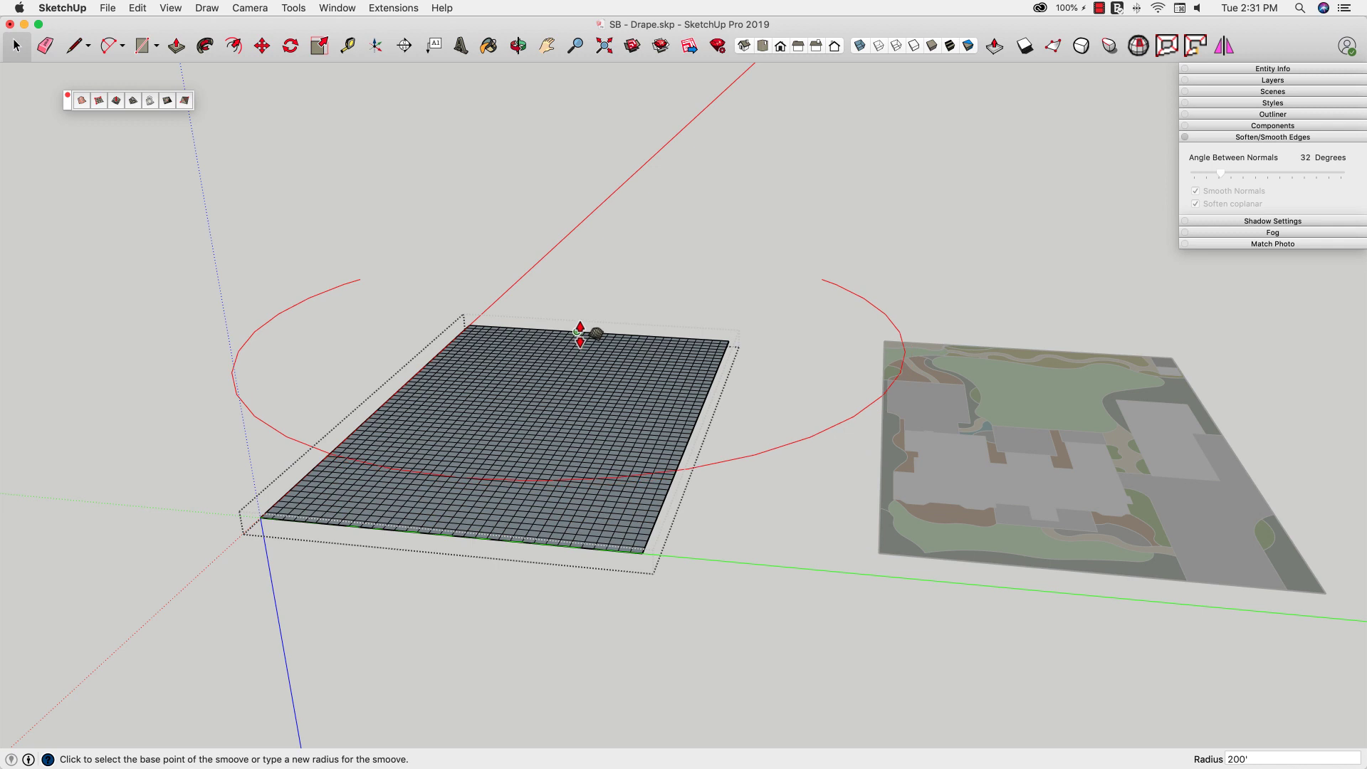
- Smoove the mesh's two far corners up about 4' and 8', and the area between them about 2'
left_click(497, 321)
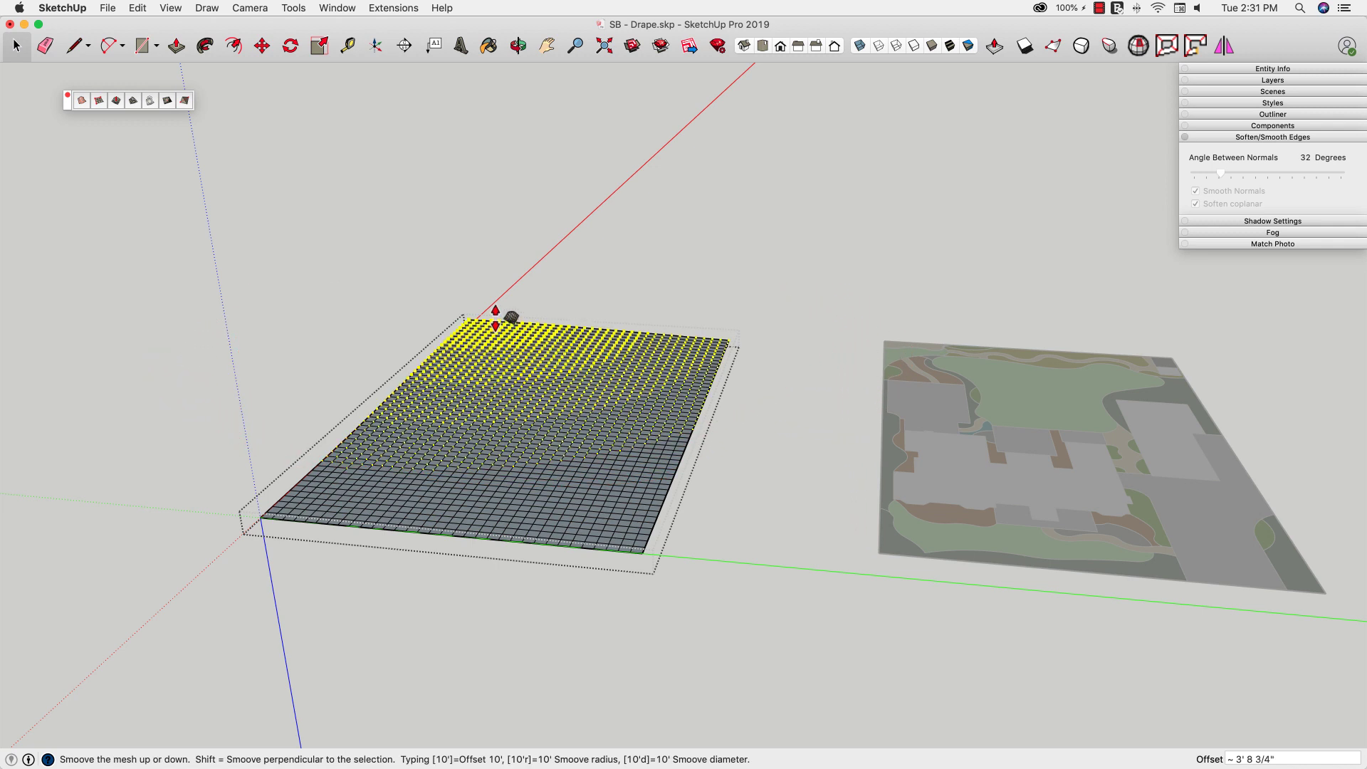
left_click(496, 318)
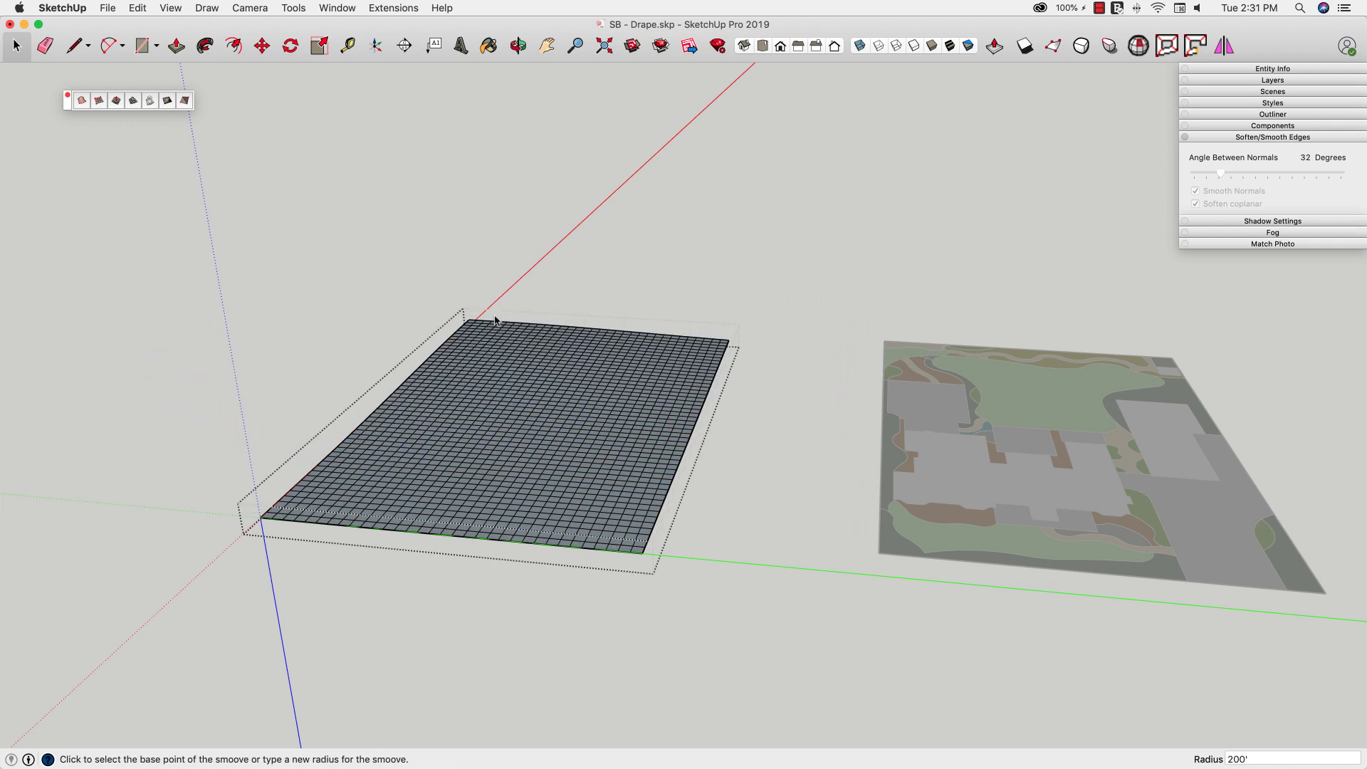
left_click(721, 341)
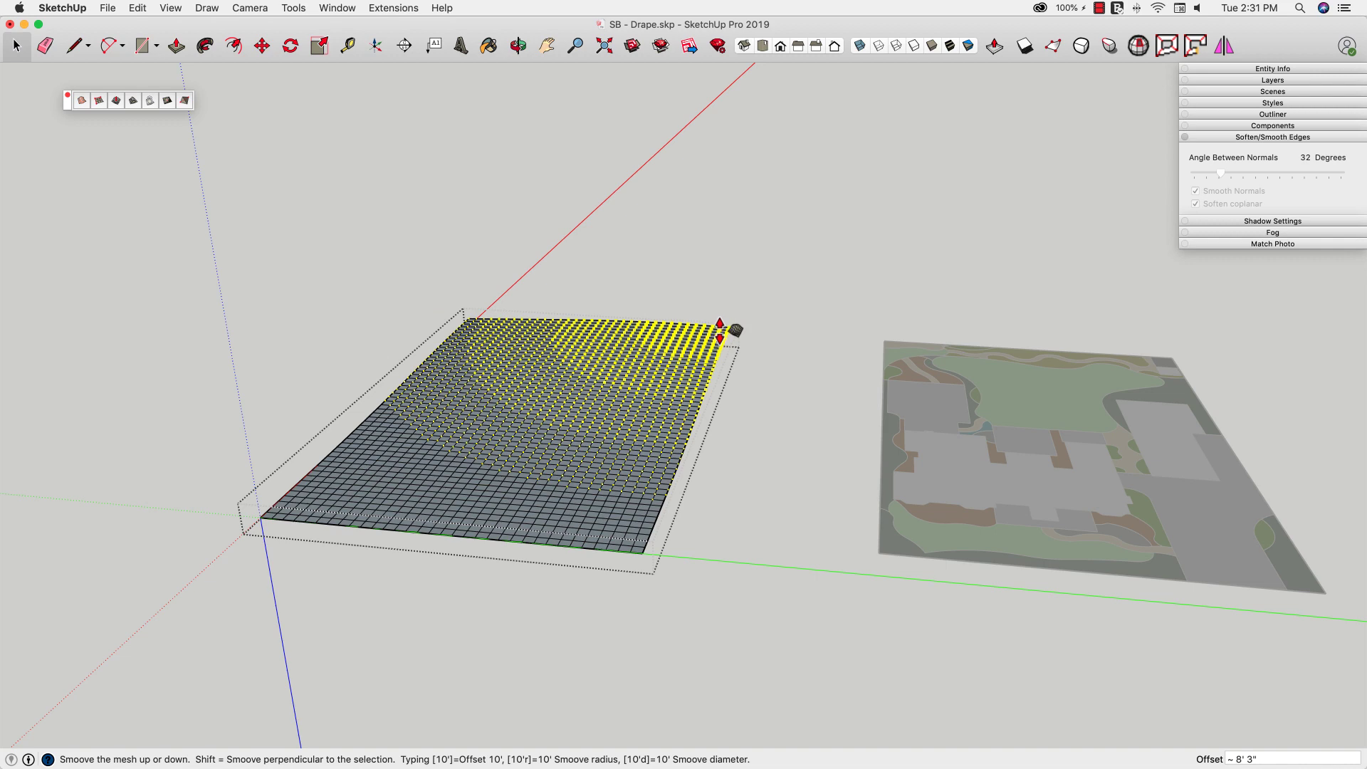
left_click(720, 332)
left_click(540, 349)
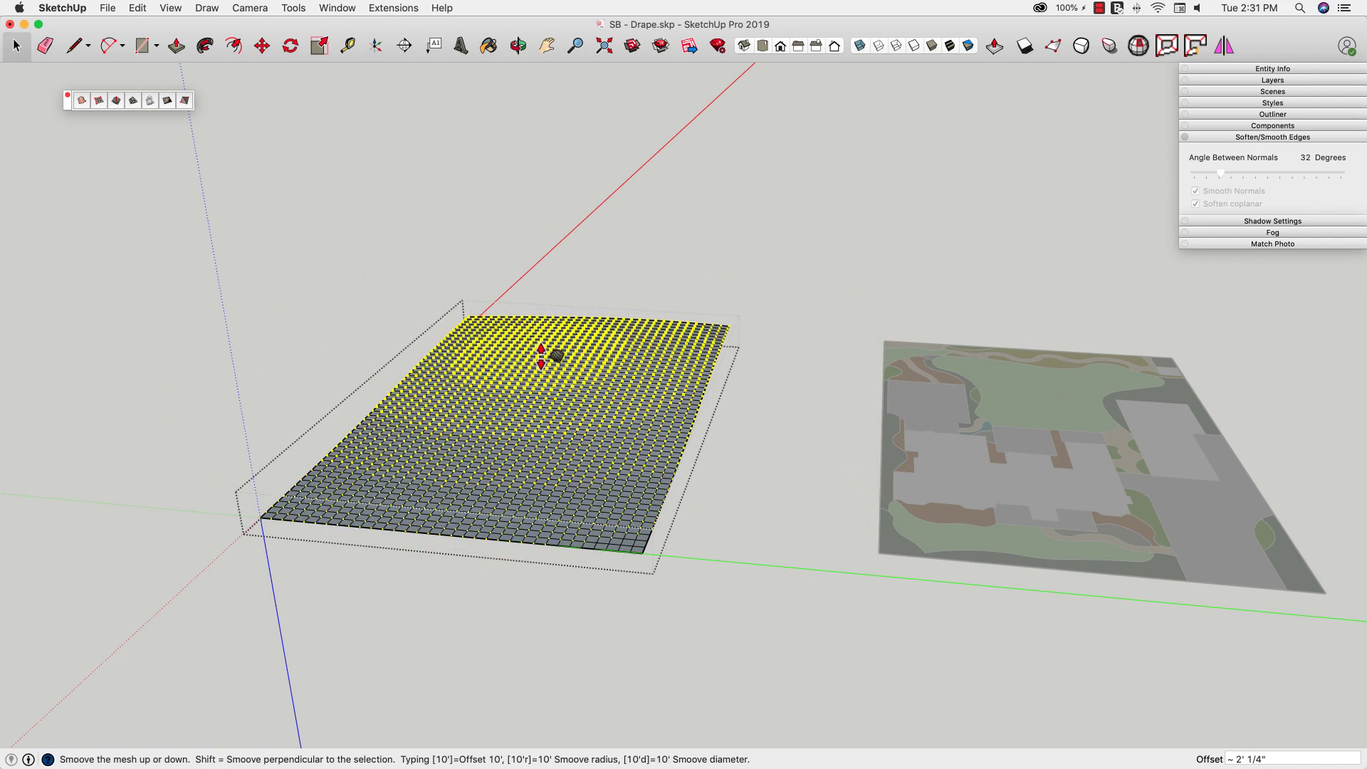
left_click(541, 355)
middle_click_drag(797, 336, 595, 389)
left_click(802, 378)
left_click(769, 388)
key("space")
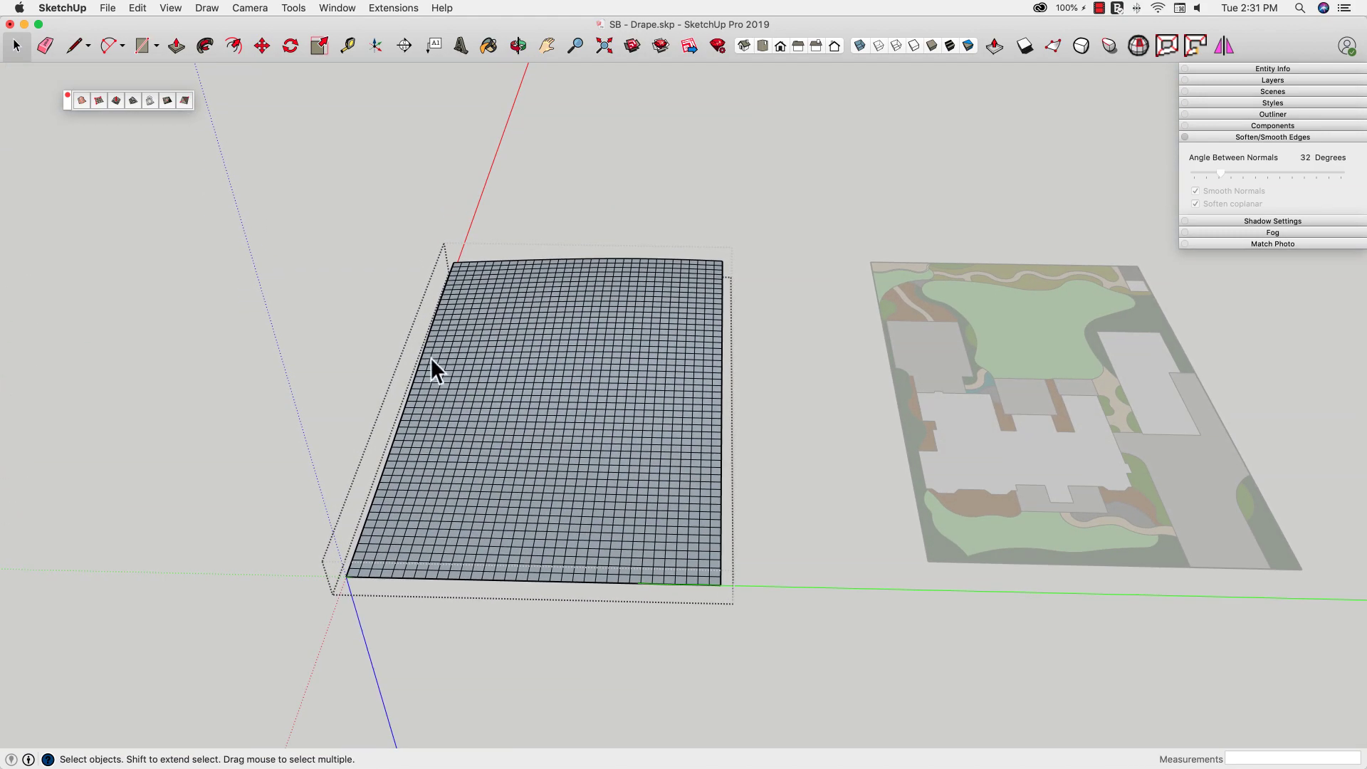
- Reverse all faces of the terrain mesh and soften its edges with Smooth Normals and Soften coplanar enabled
triple_click(537, 393)
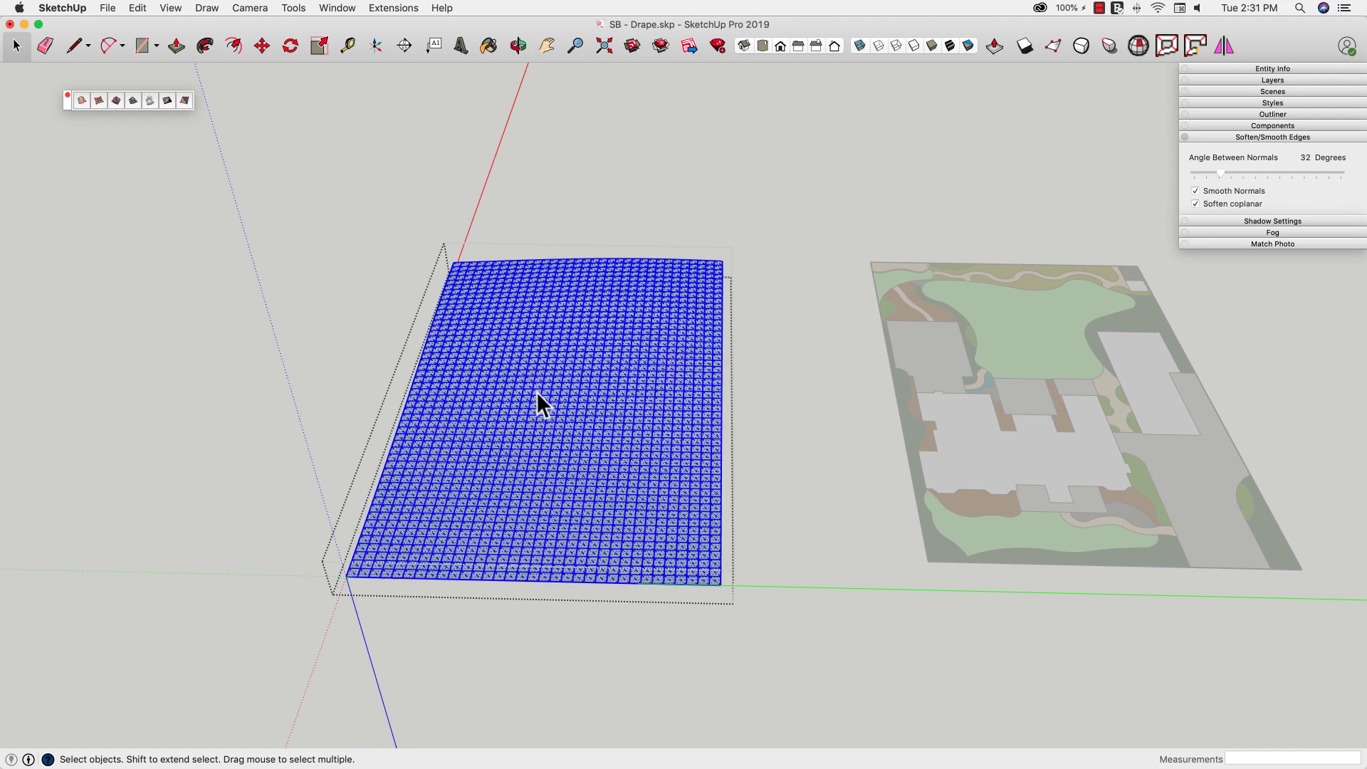
right_click(537, 393)
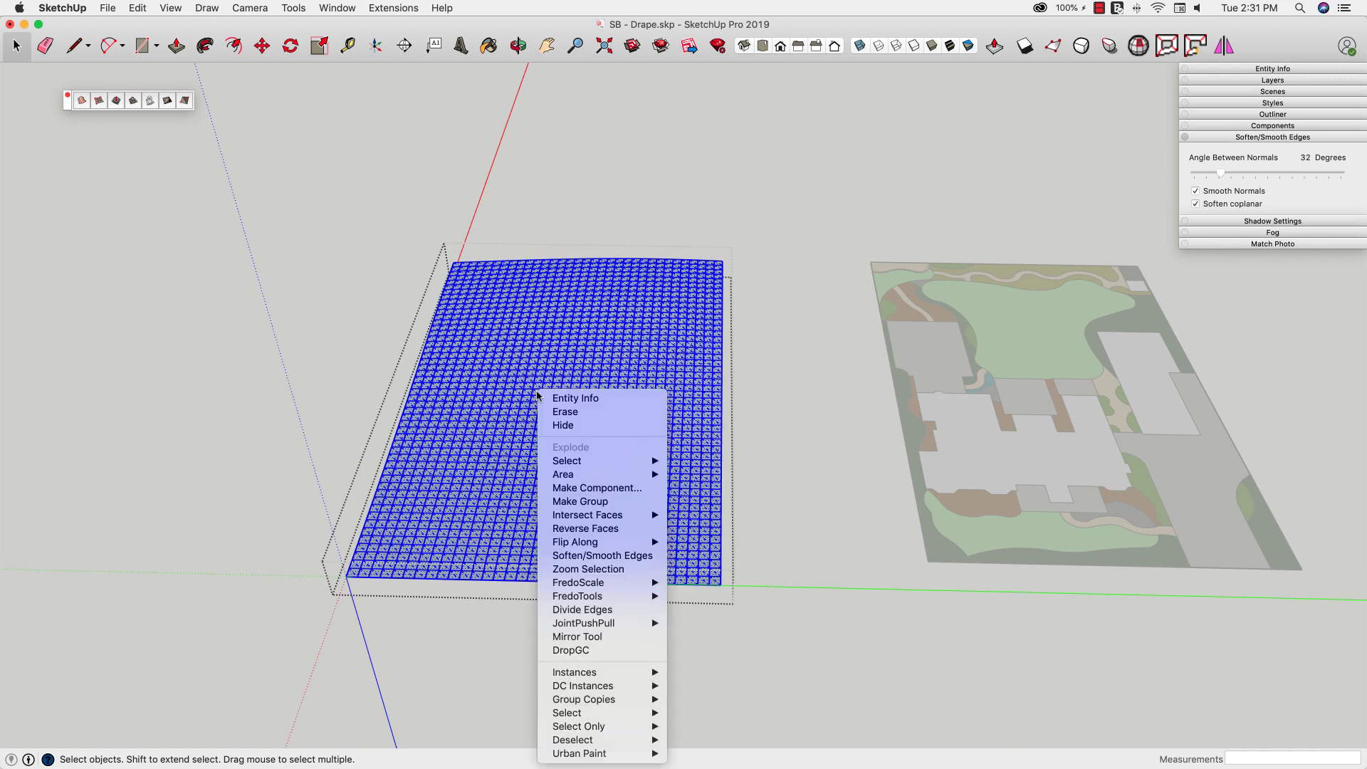
left_click(610, 531)
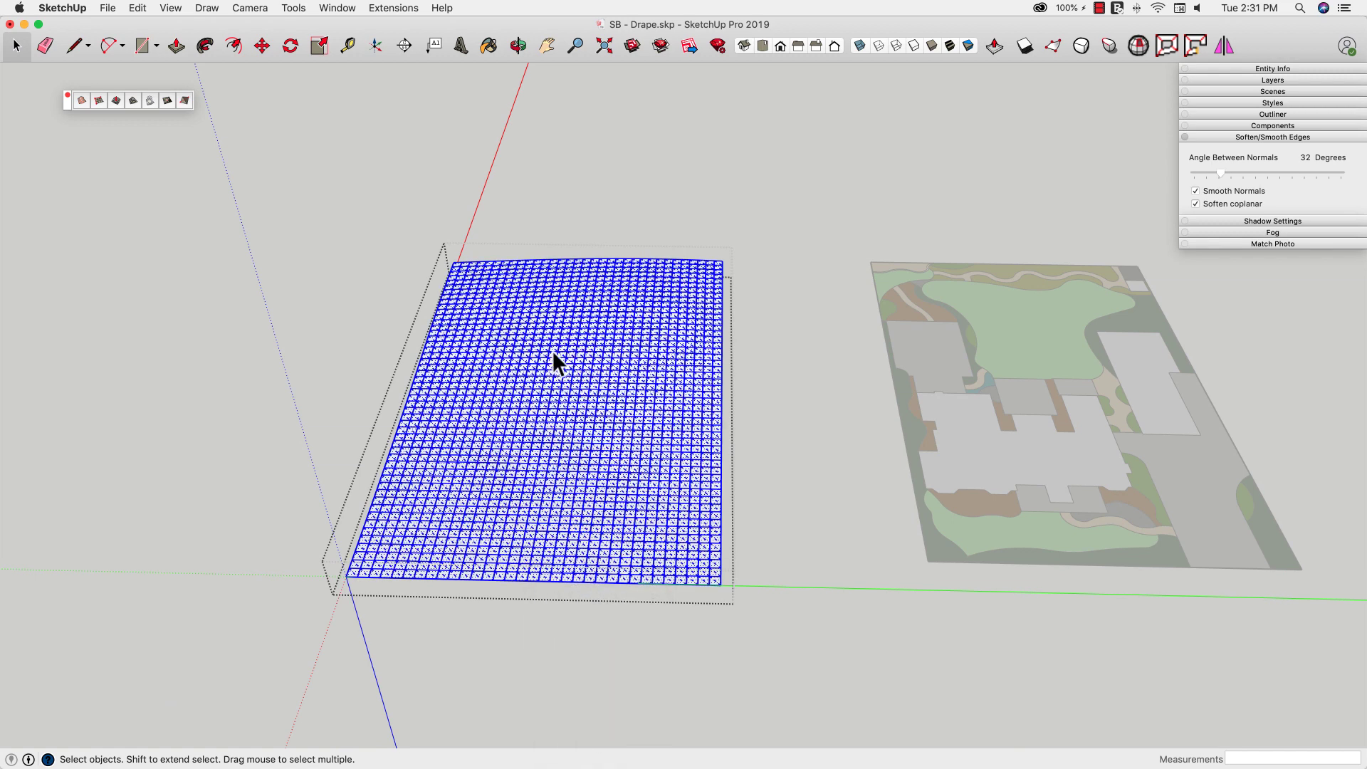
left_click(1195, 204)
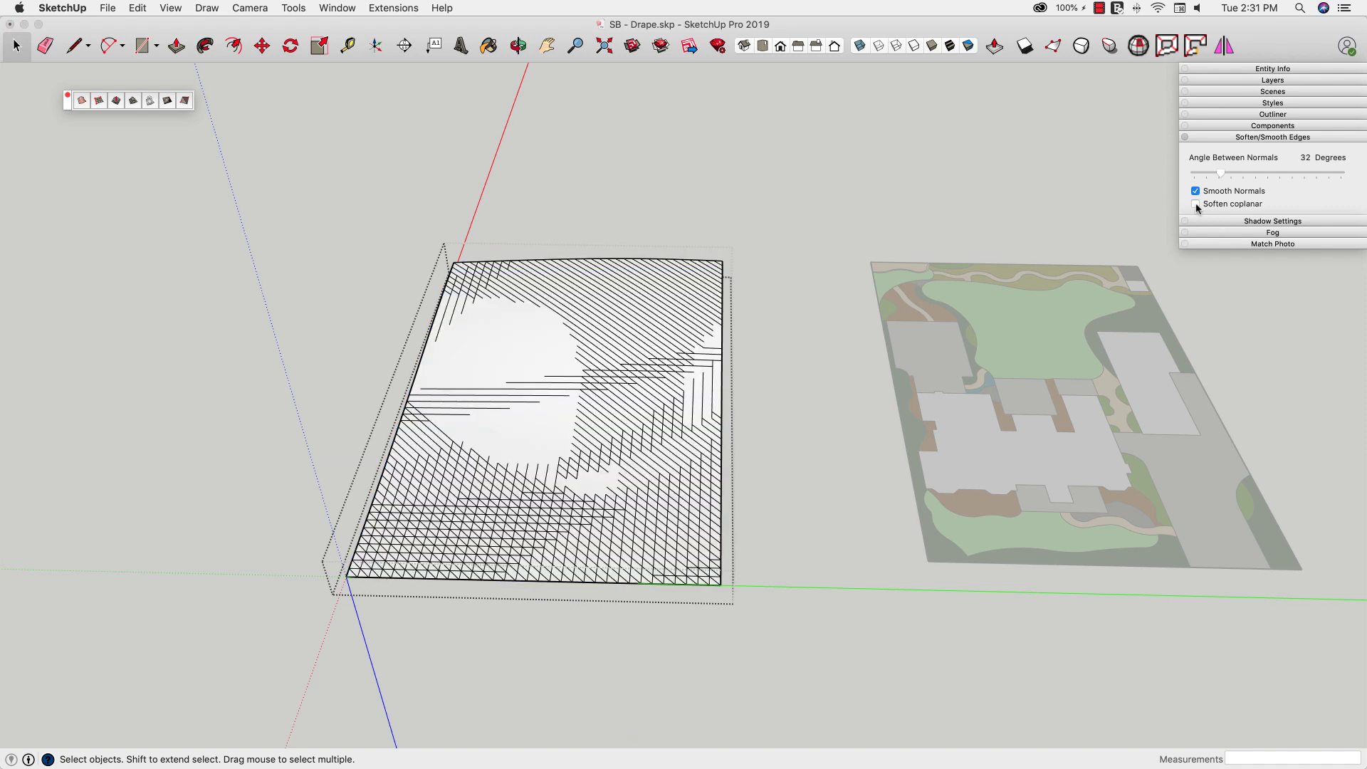
left_click(1195, 204)
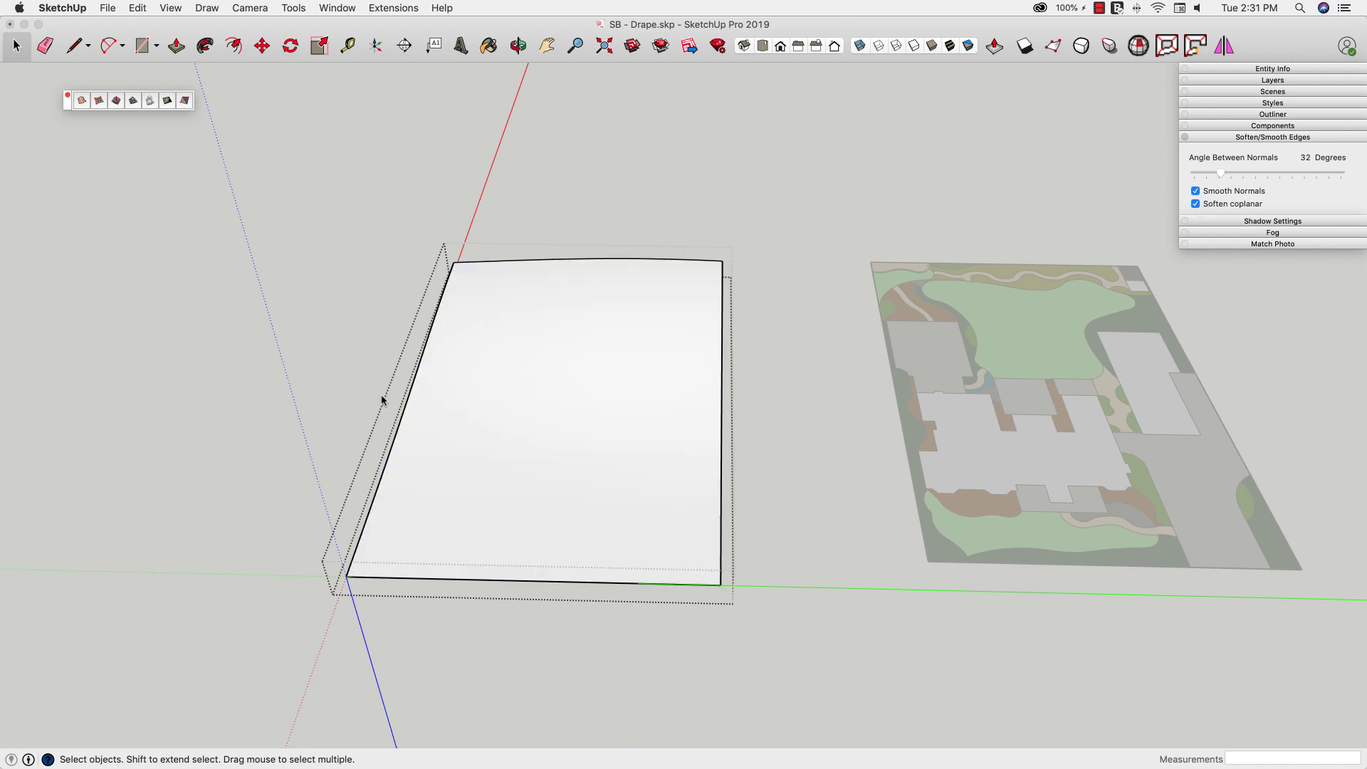
left_click(584, 340)
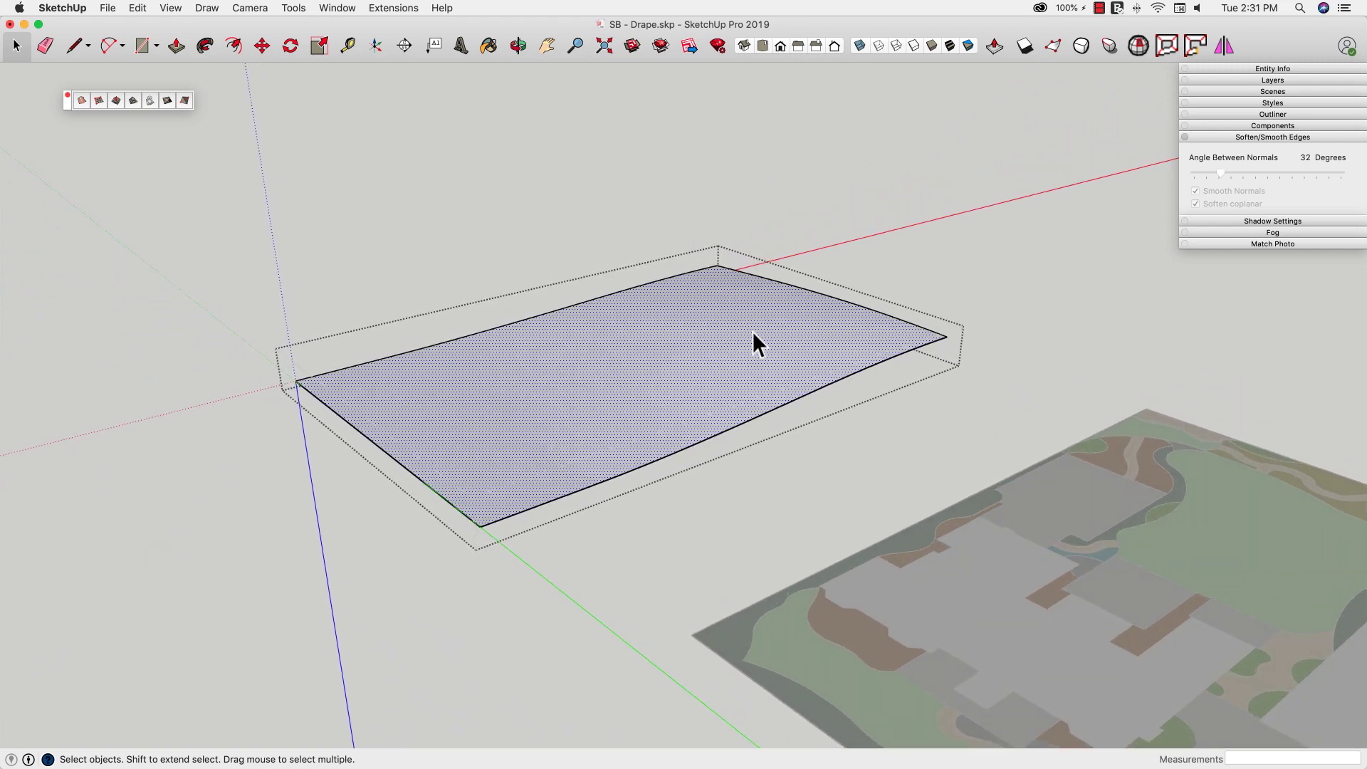
middle_click_drag(578, 438, 641, 457)
left_click(864, 473)
- Select the entire coloured site plan and move it by its front corner onto the terrain's corner at the origin
middle_click_drag(555, 436, 870, 412)
left_click(546, 342)
left_click(870, 412)
triple_click(870, 413)
key("m")
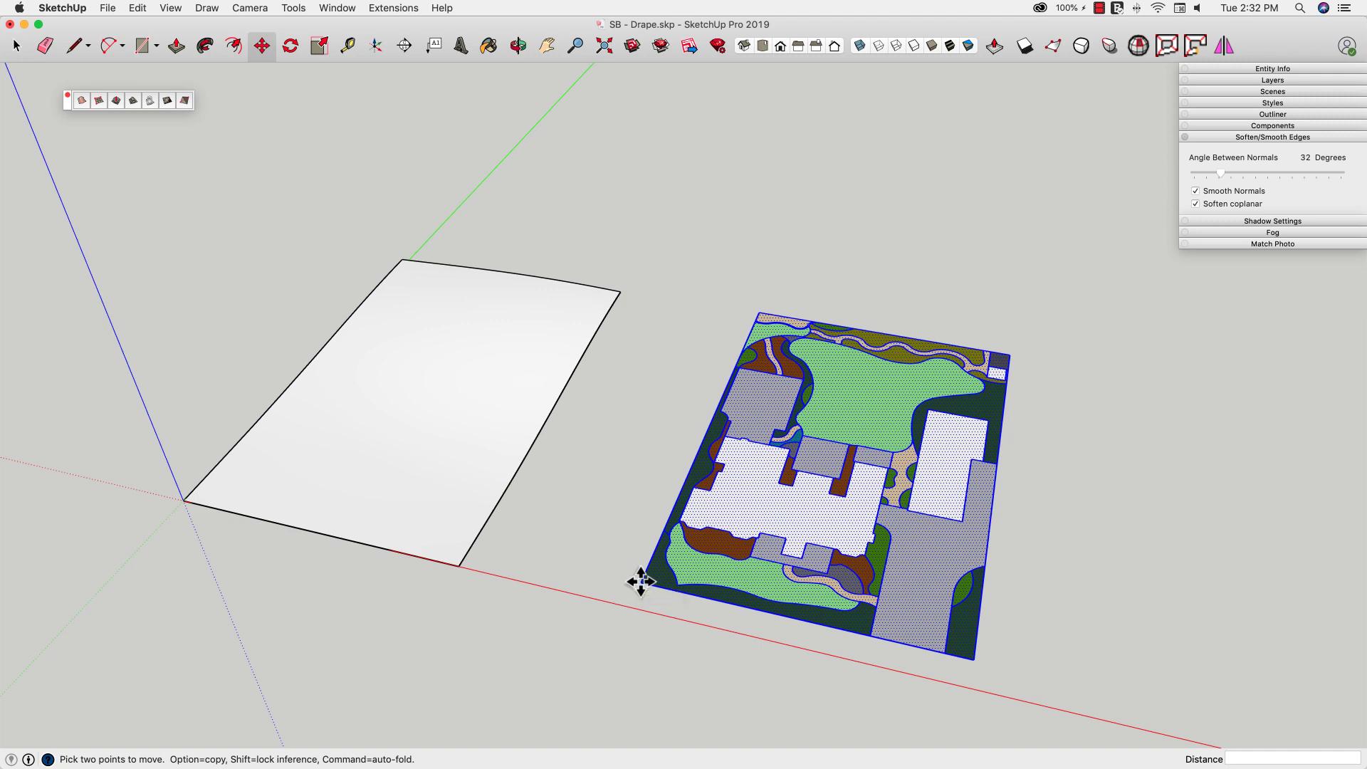
left_click(641, 582)
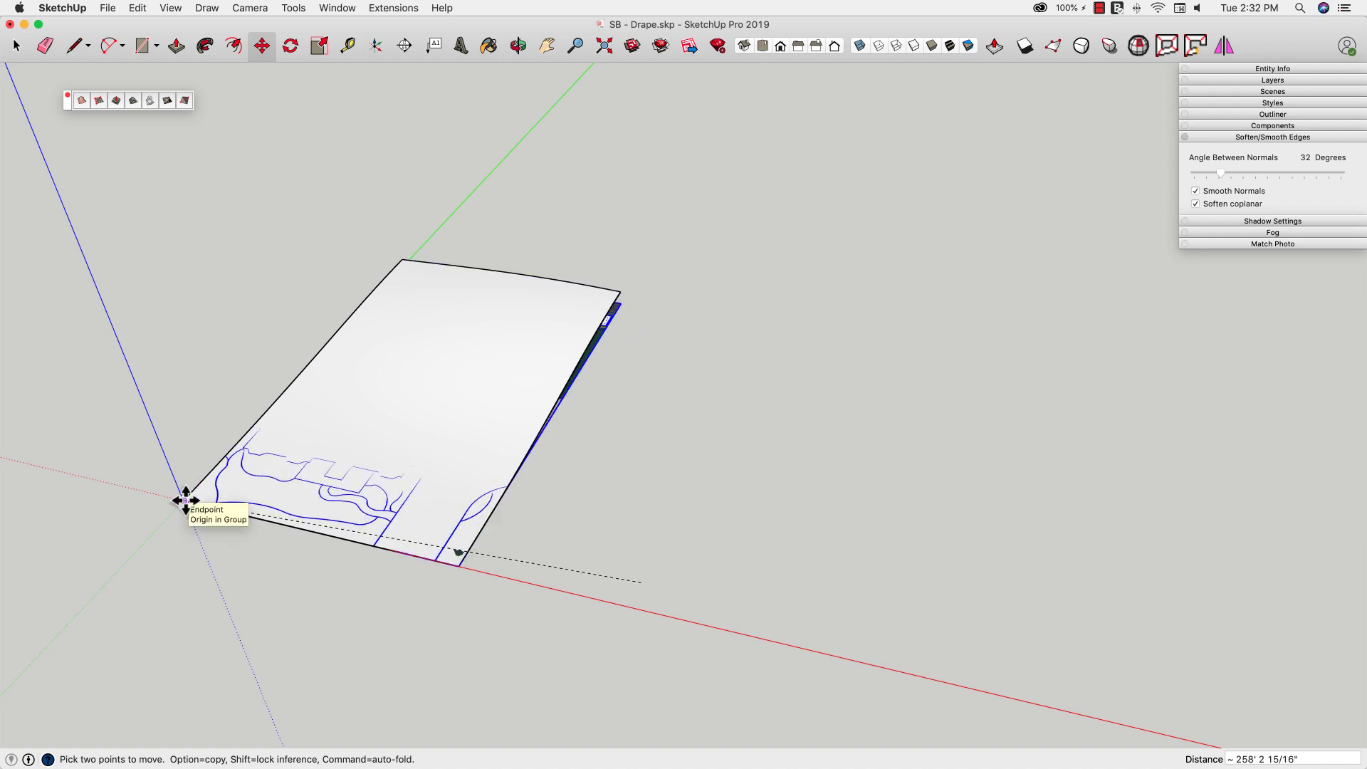
left_click(185, 500)
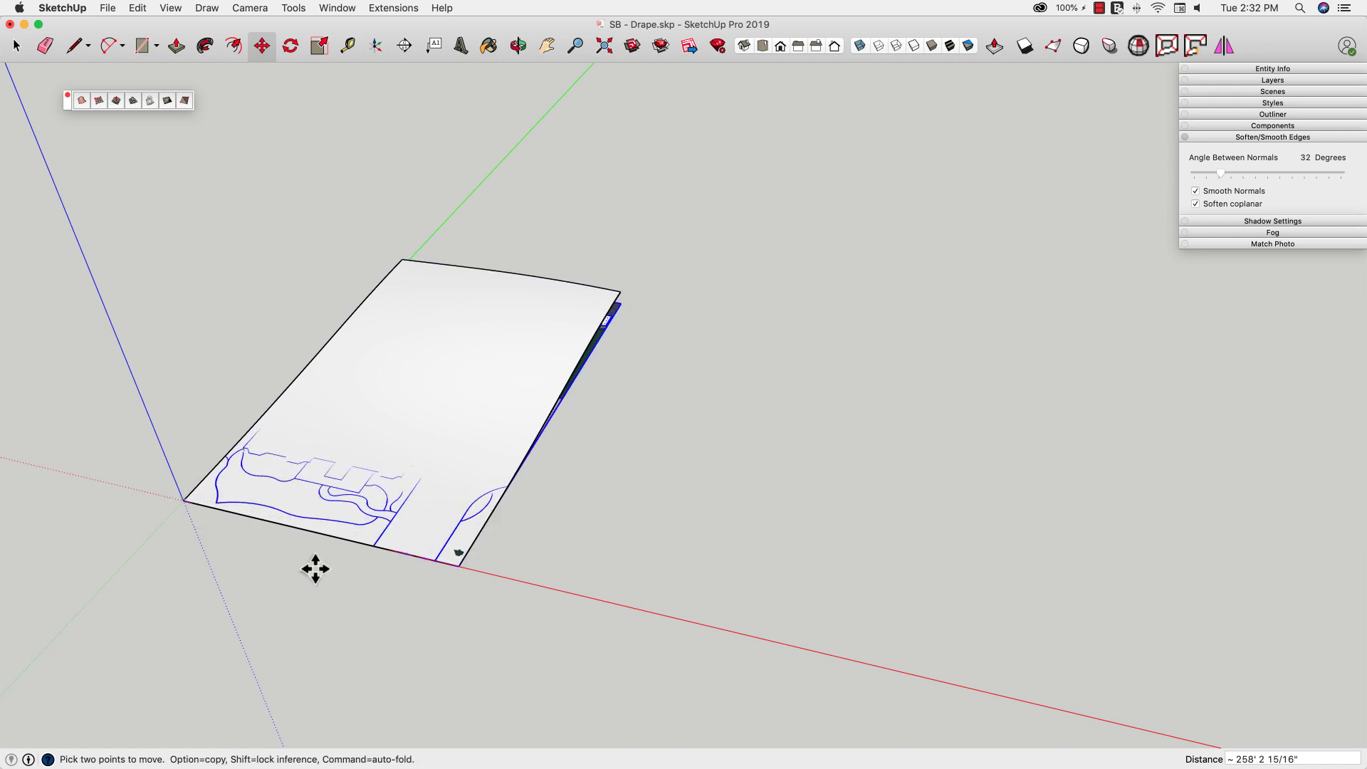
- Move the selected site plan about 280' straight up along the blue axis, directly above the terrain
middle_click_drag(318, 566, 328, 539)
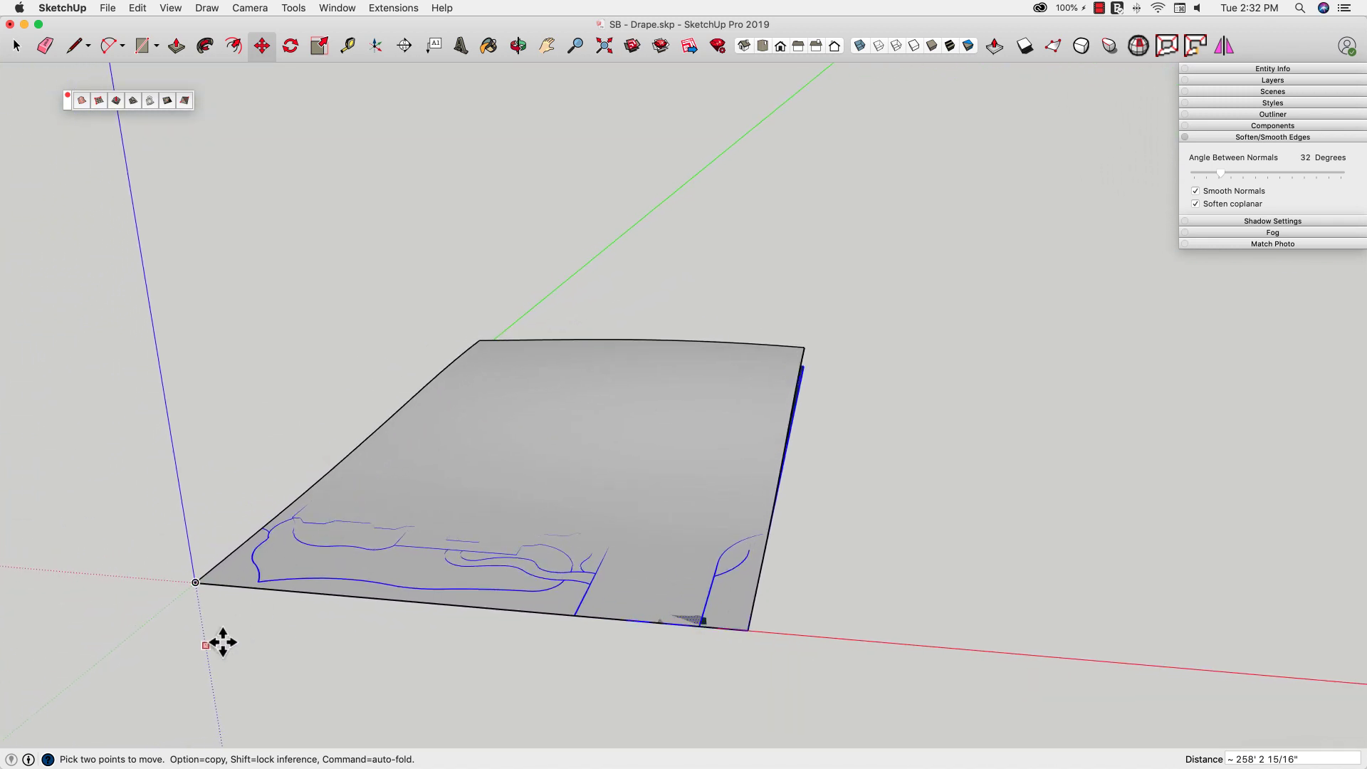
left_click(195, 584)
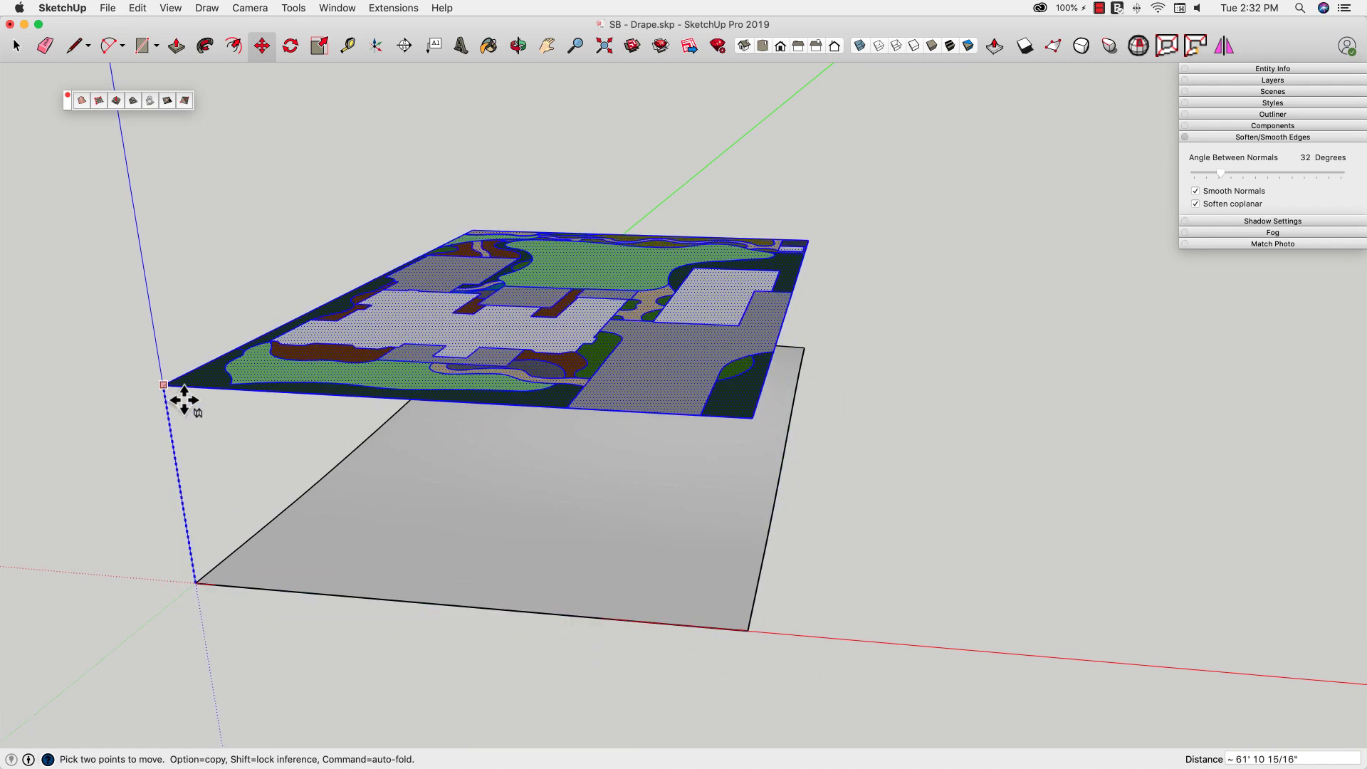
middle_click_drag(183, 406, 240, 408)
scroll(241, 409, "down", 1)
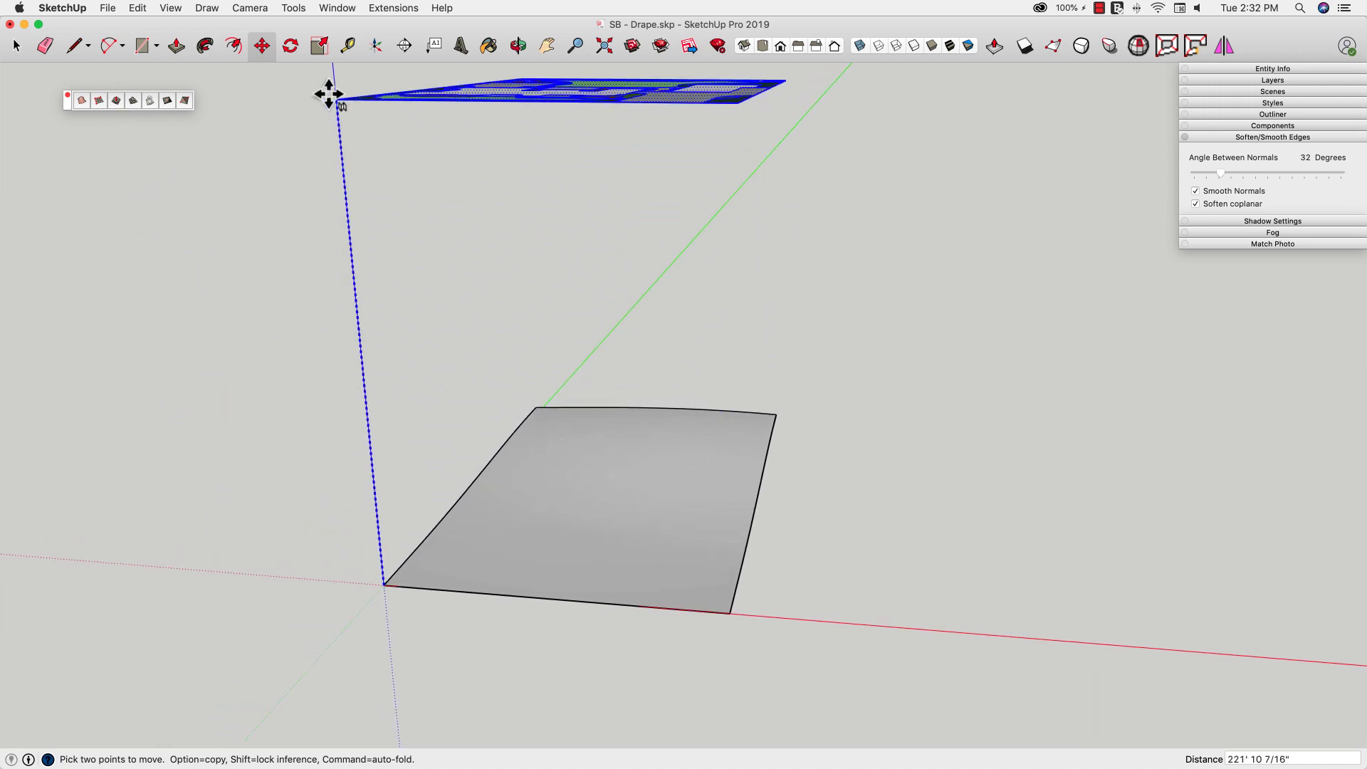
scroll(373, 372, "down", 4)
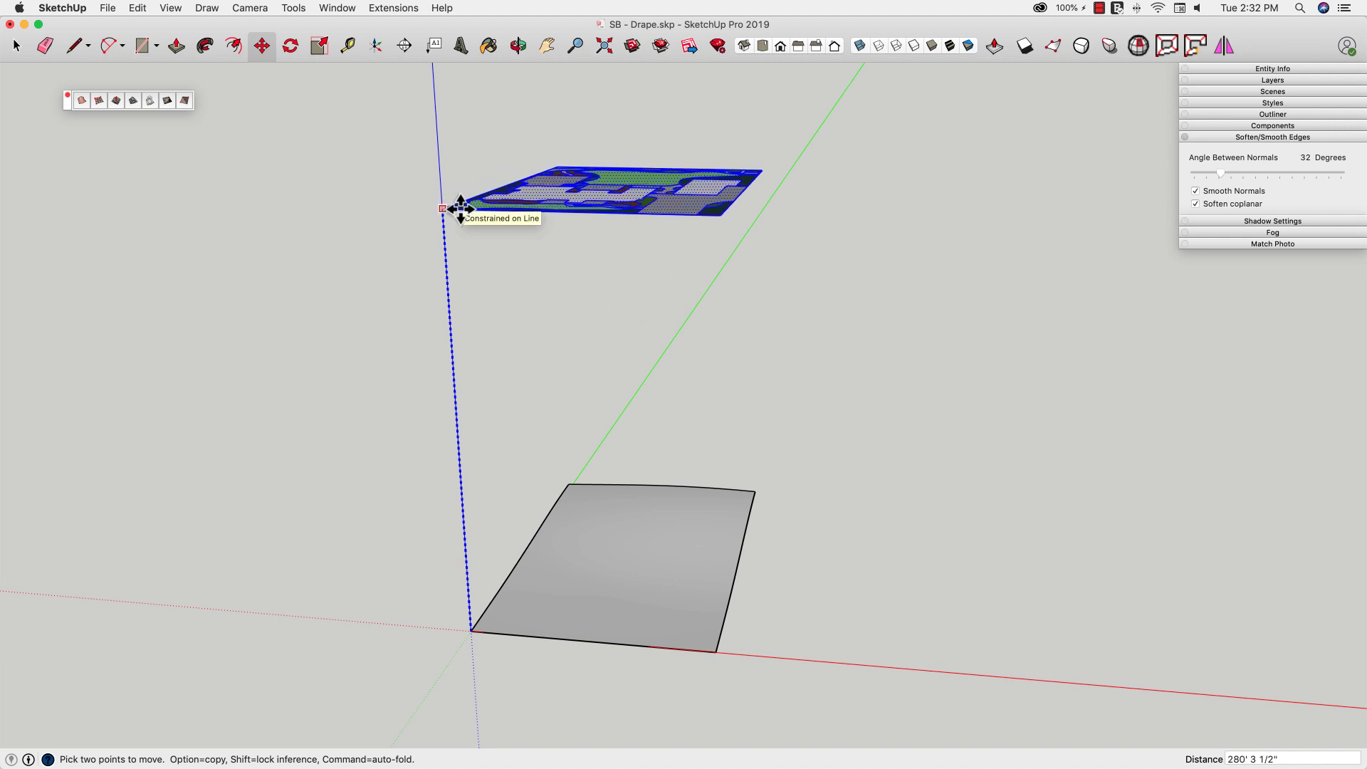
left_click(457, 207)
middle_click_drag(543, 577, 536, 451)
scroll(537, 452, "down", 3)
middle_click_drag(491, 359, 662, 351, "shift")
middle_click_drag(607, 266, 547, 147)
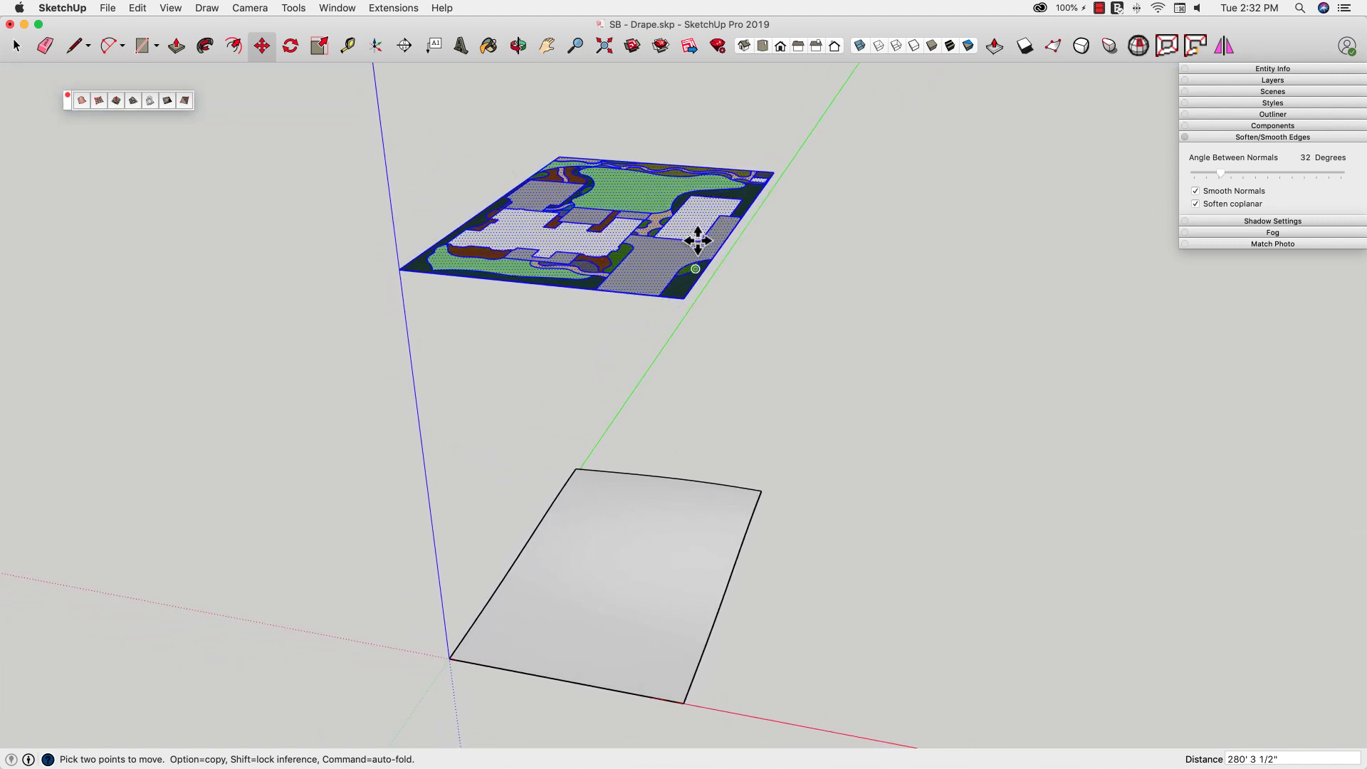
middle_click_drag(621, 538, 595, 550)
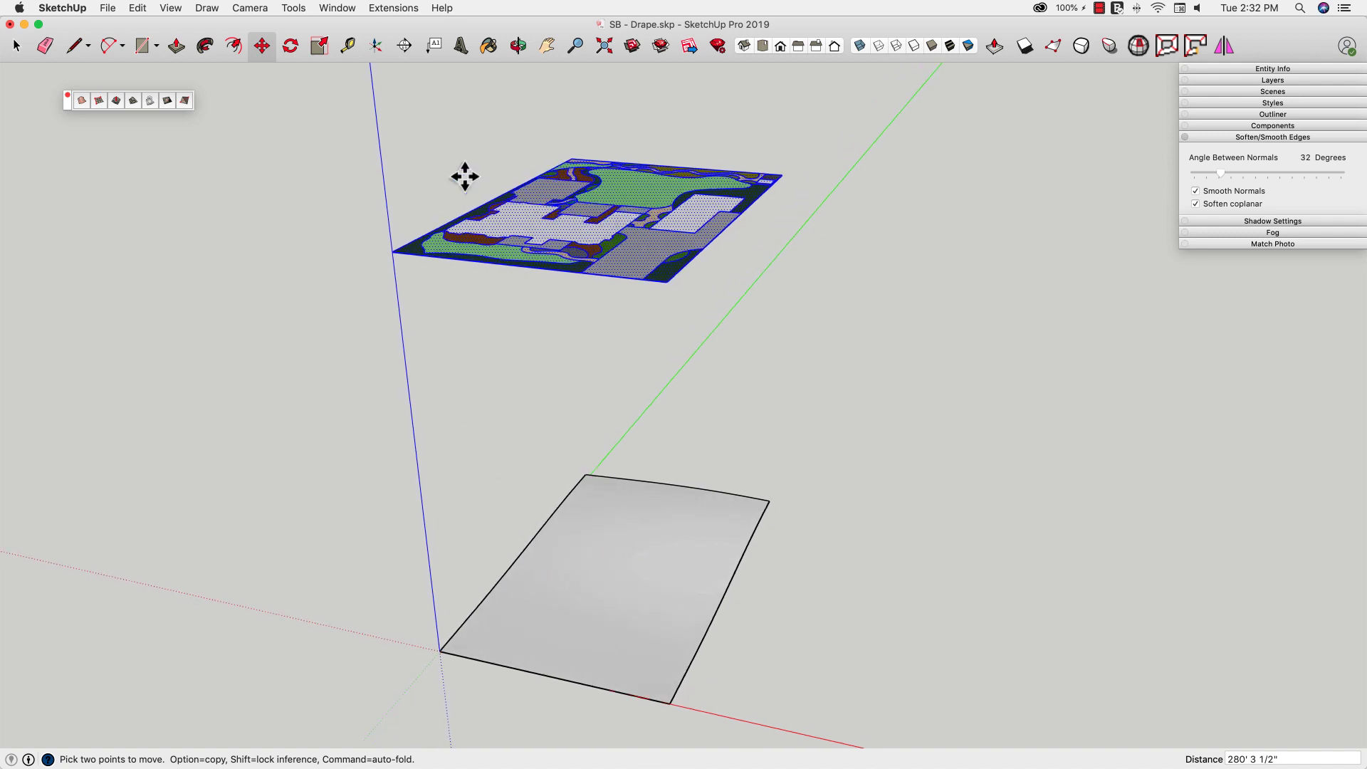
- Drape the selected site plan's linework onto the terrain mesh below
left_click(150, 104)
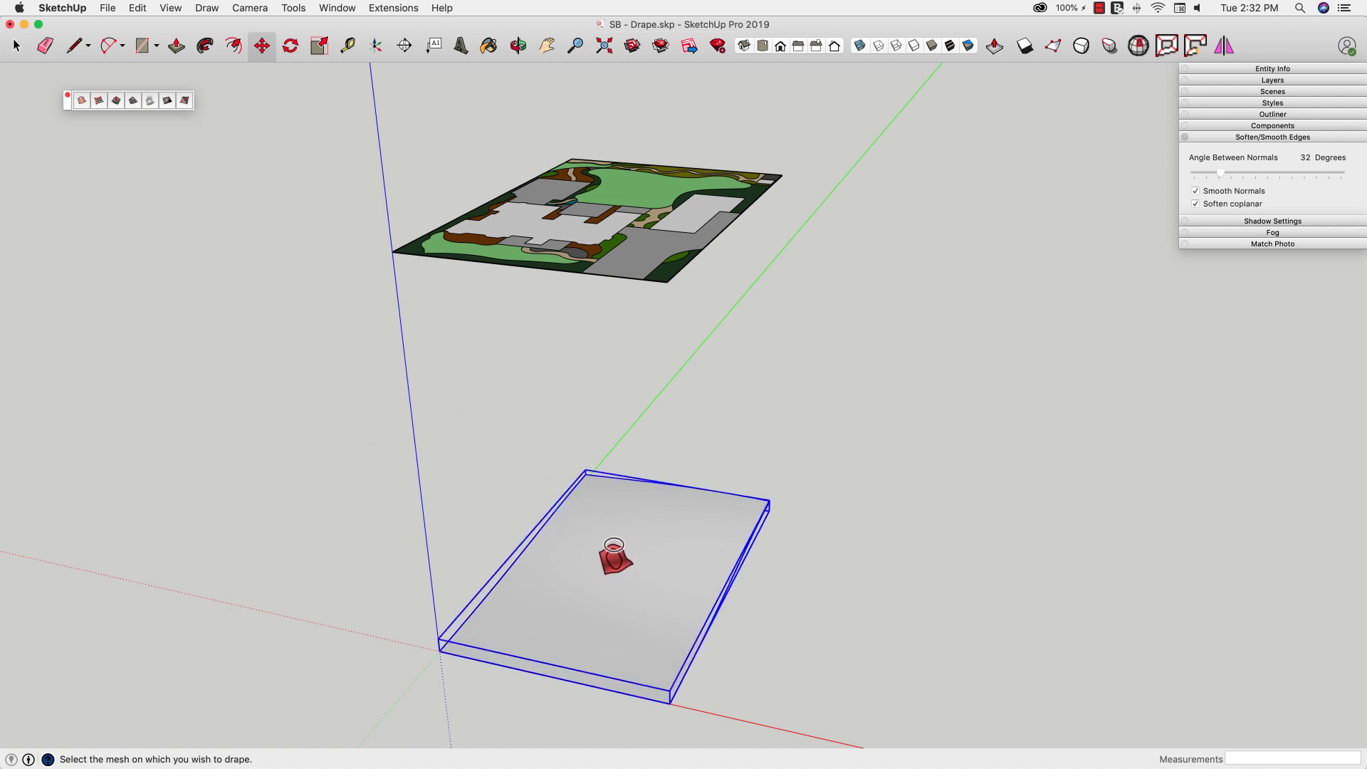
left_click(588, 637)
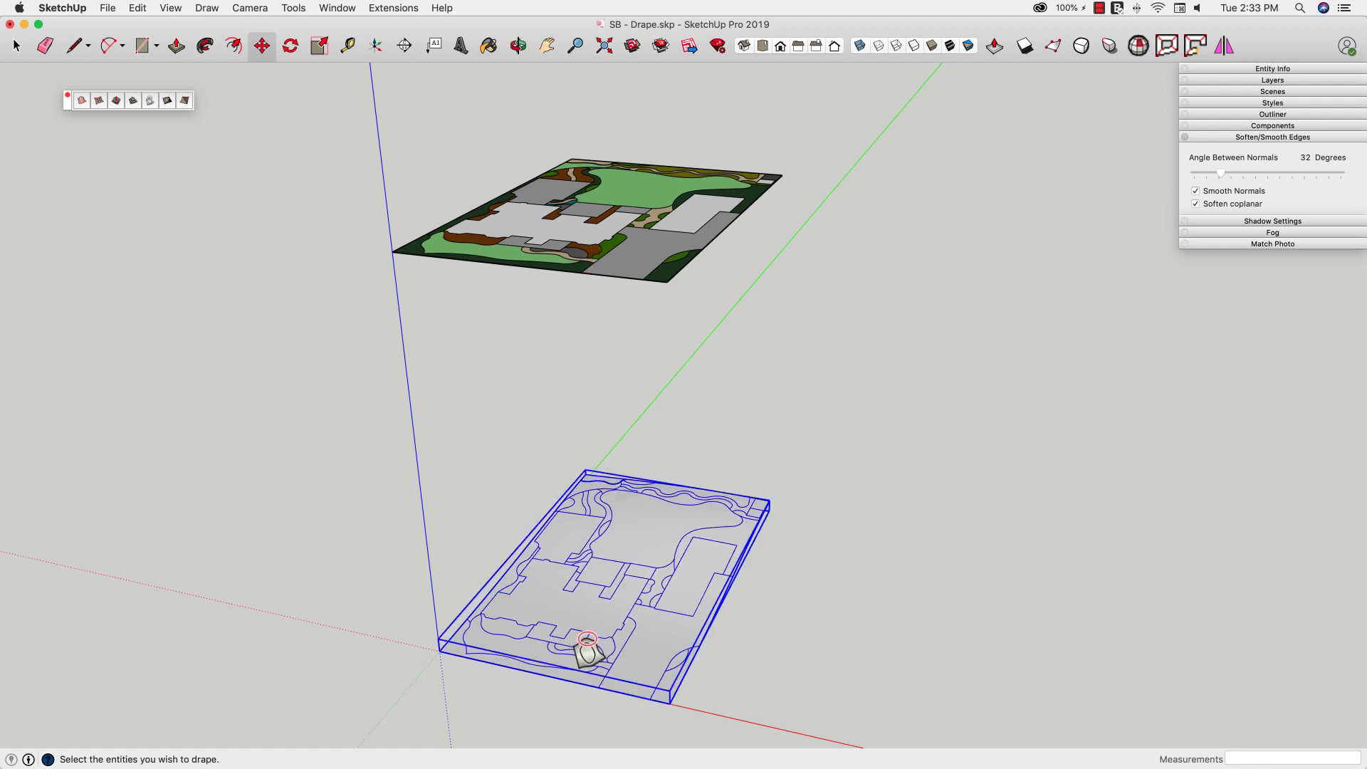
middle_click_drag(776, 558, 583, 505)
key("space")
- Open the draped terrain group for editing and select the driveway face
double_click(613, 566)
scroll(601, 507, "up", 3)
left_click(600, 506)
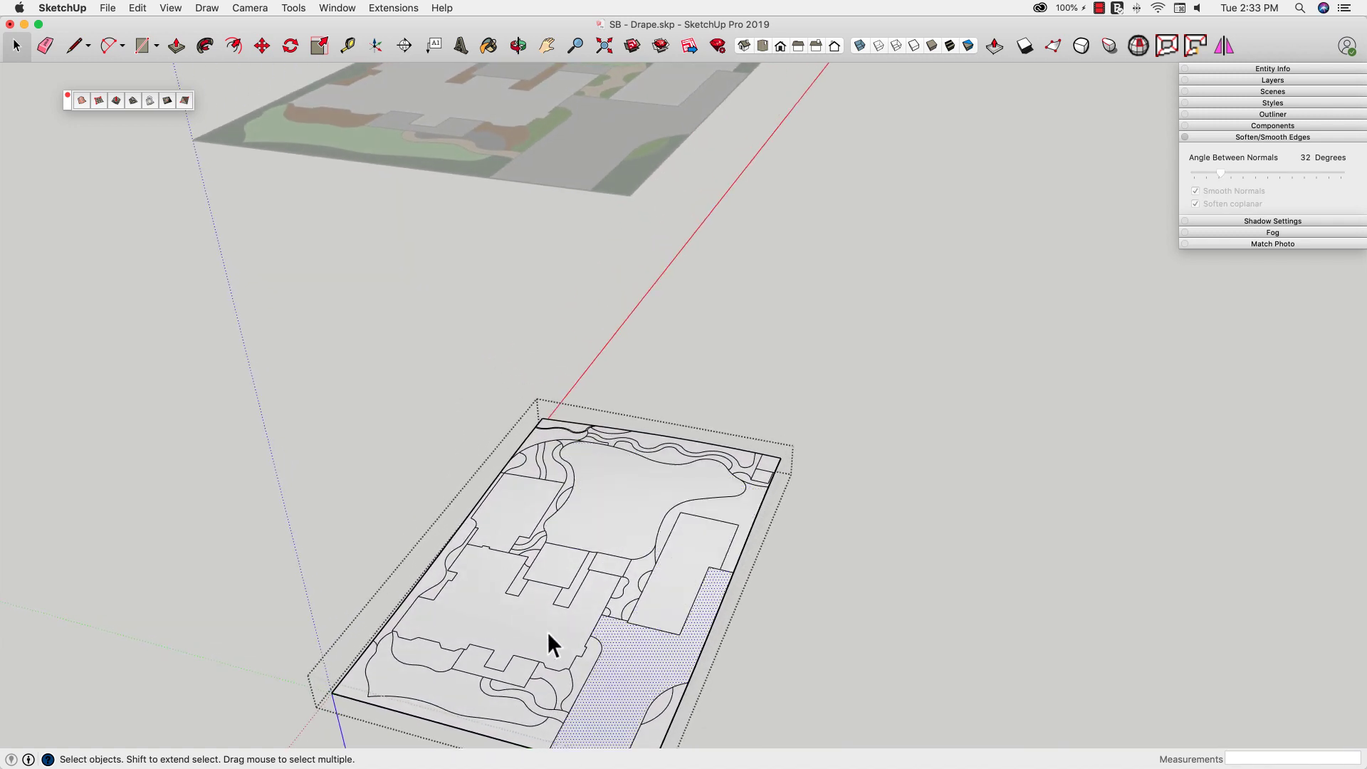
- Close the terrain group and push the site plan's main house face down about 285', past the underside of the terrain
left_click(611, 559)
middle_click_drag(582, 487, 586, 448)
middle_click_drag(783, 528, 493, 135)
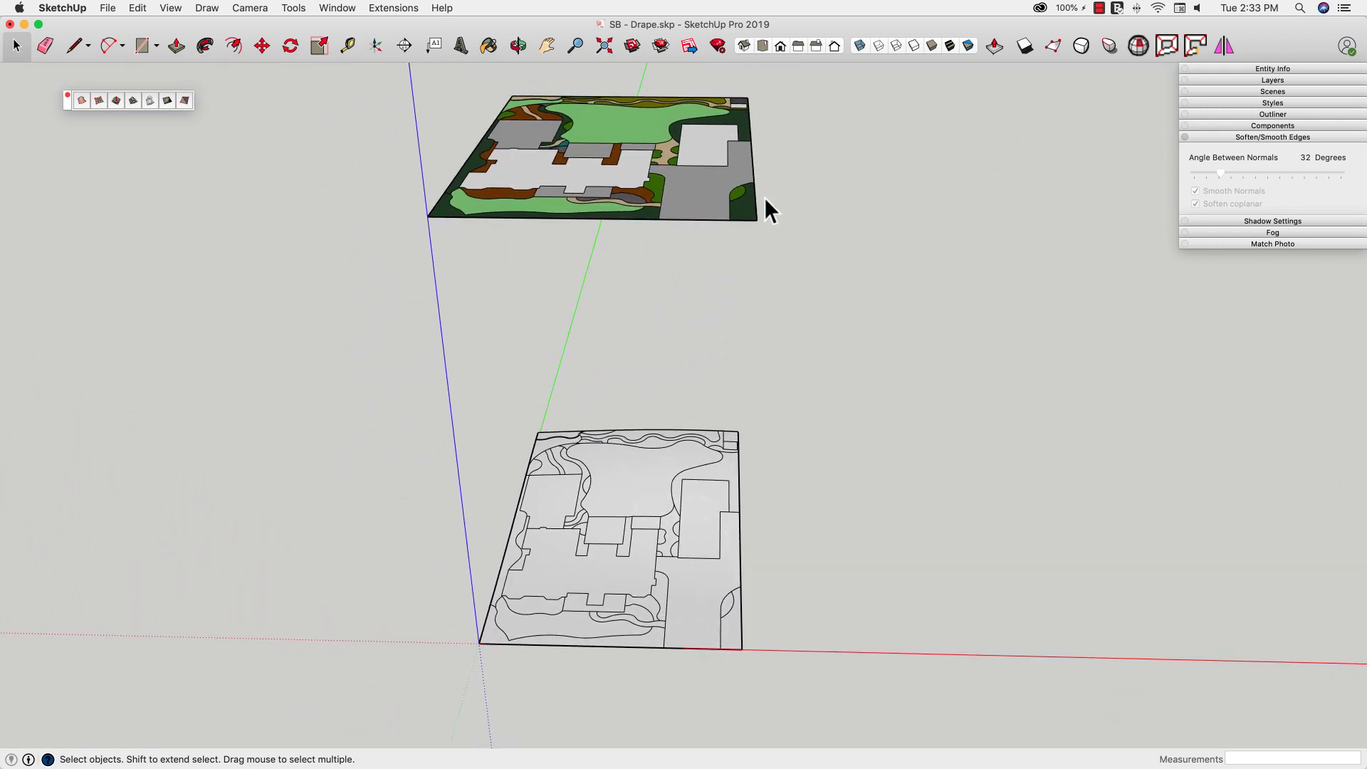
middle_click_drag(659, 208, 575, 292)
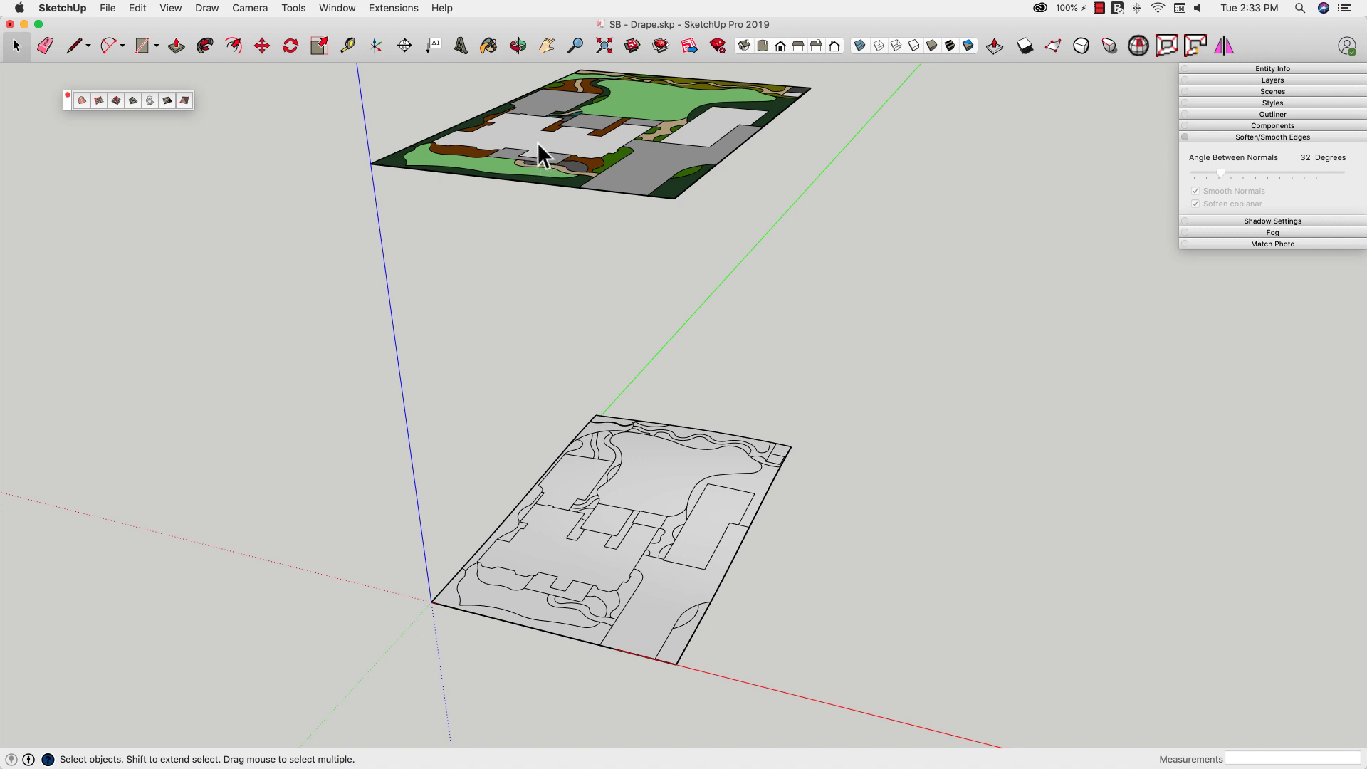
key("p")
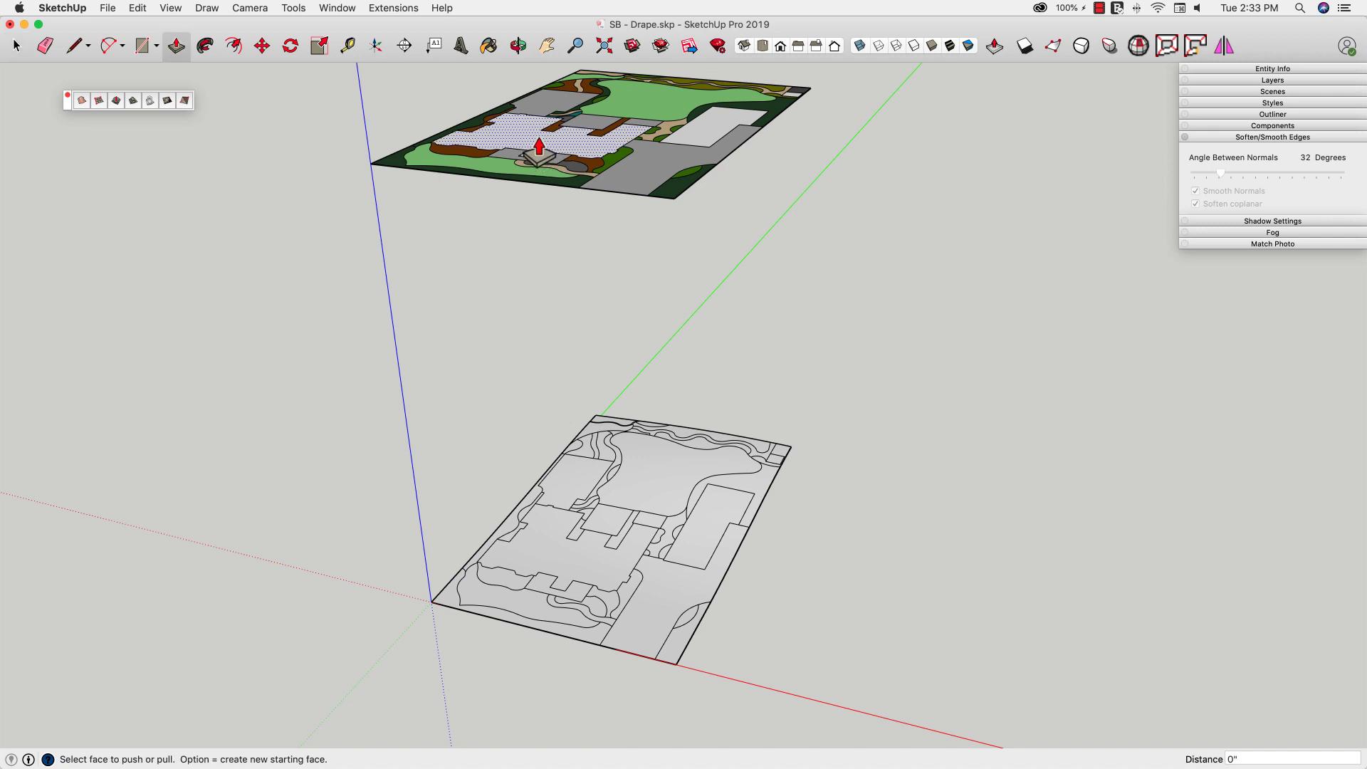
left_click(537, 148)
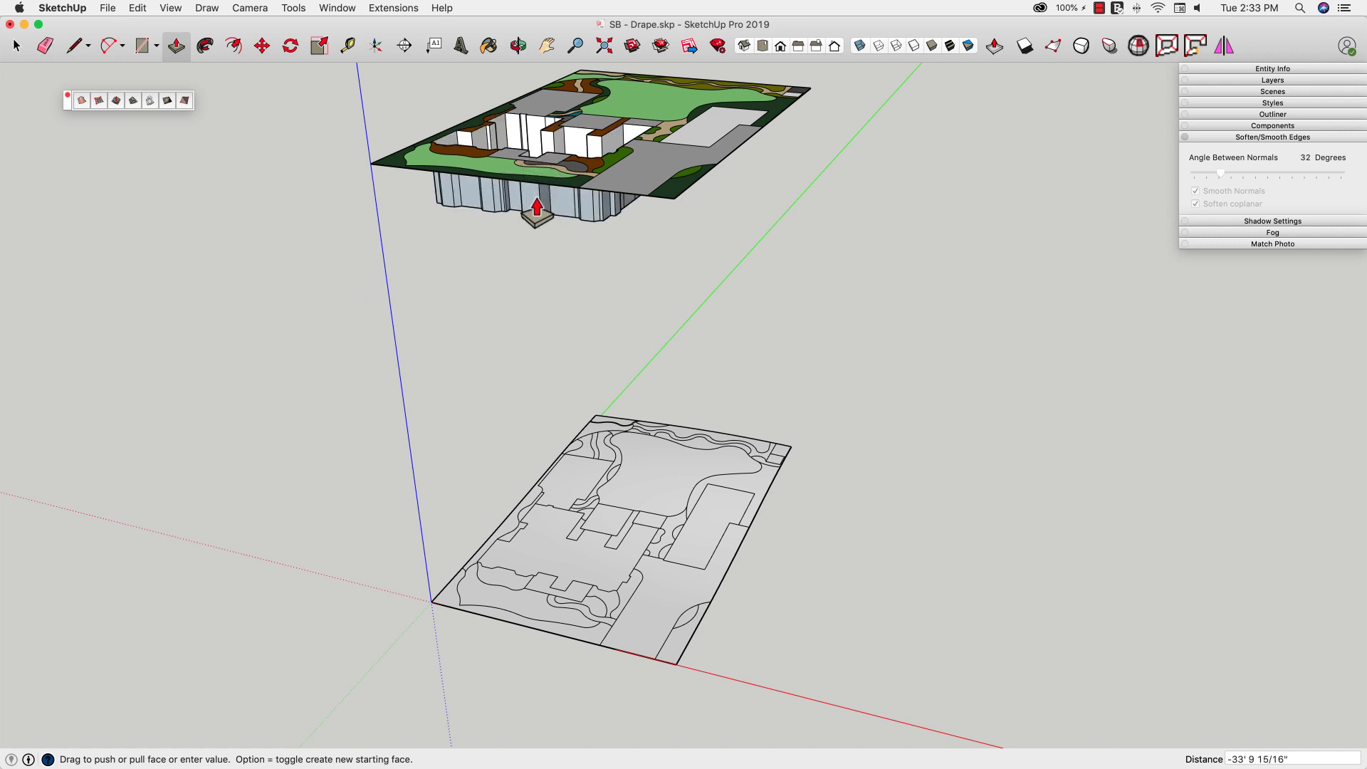
middle_click_drag(543, 219, 533, 283)
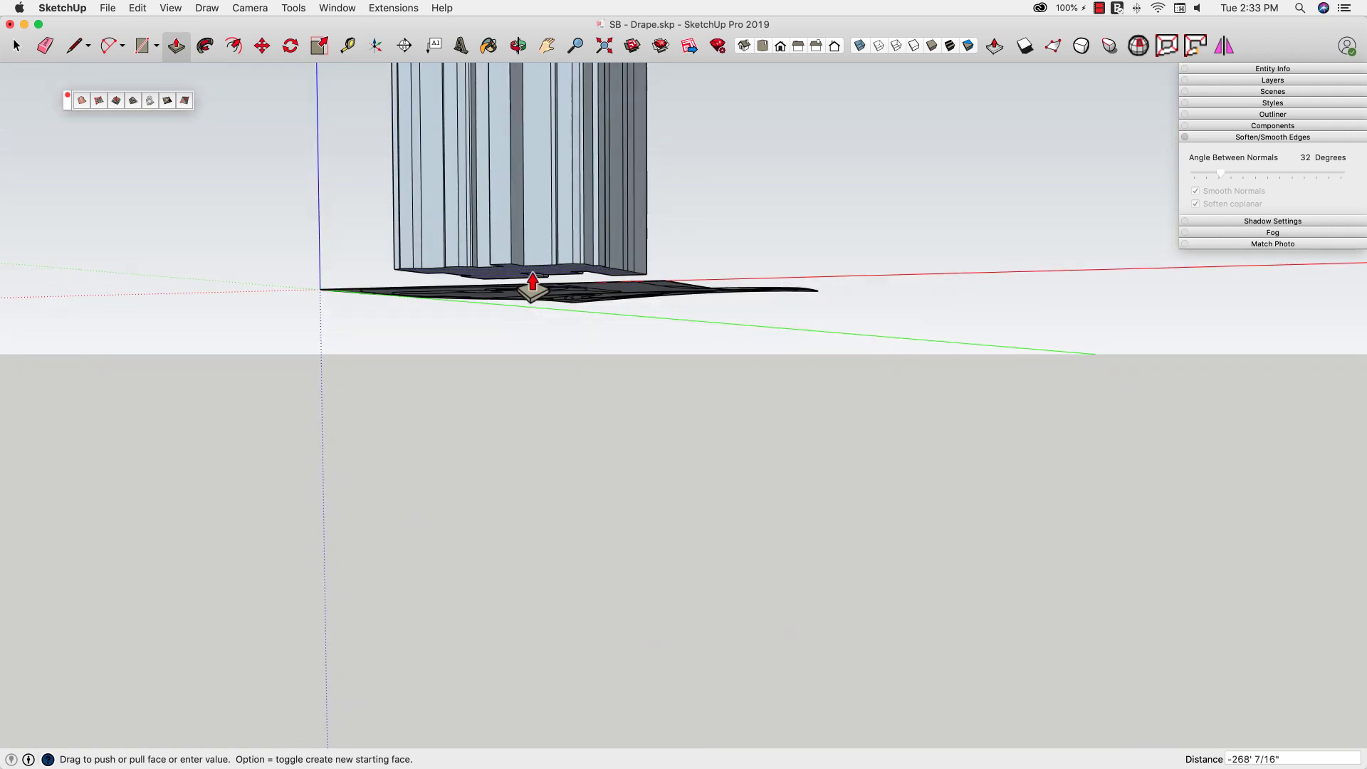
left_click(534, 335)
- Push the site plan's garage face and small back-corner pad face down through the terrain below
middle_click_drag(535, 335, 760, 356)
left_click(676, 186)
left_click(567, 327)
left_click(740, 173)
left_click(635, 391)
left_click(759, 327)
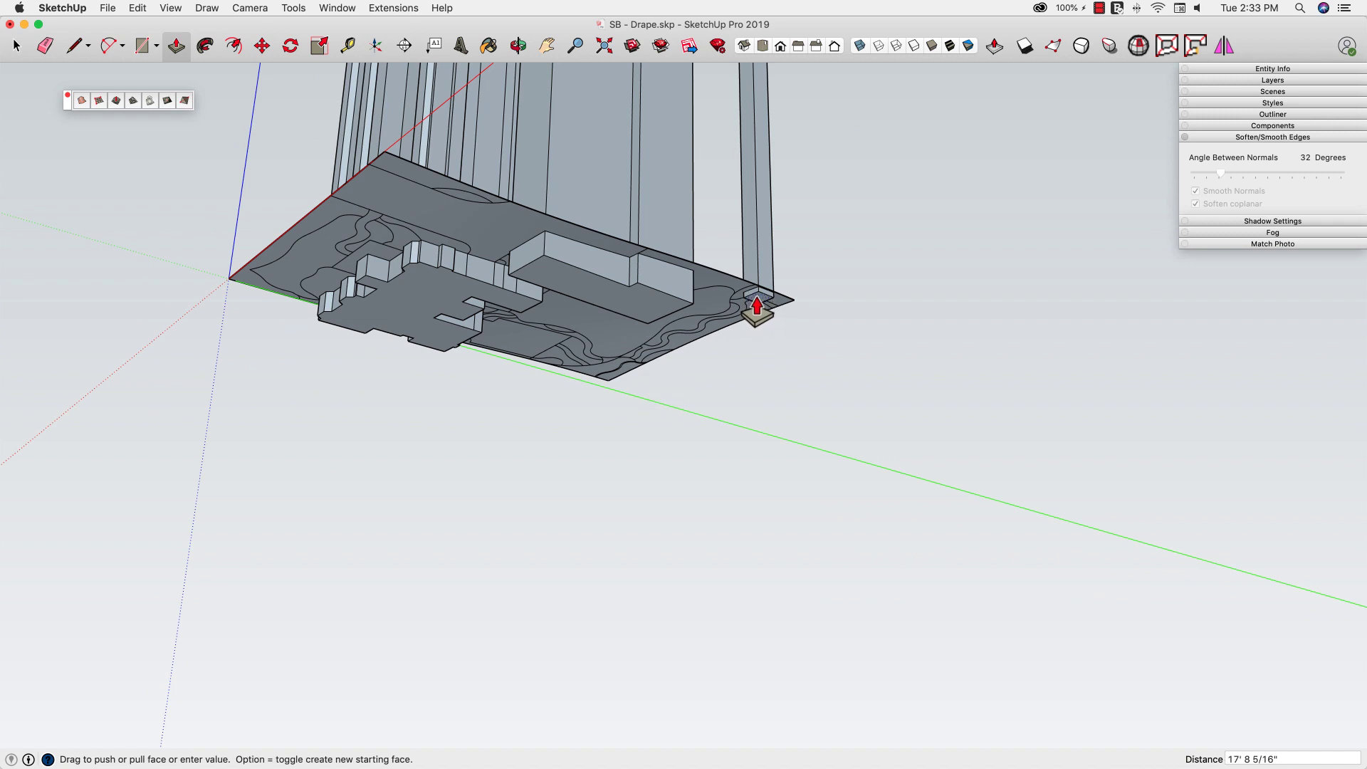
left_click(757, 306)
- Select the walls of all three extruded volumes and intersect their faces with the model
middle_click_drag(558, 286, 547, 343)
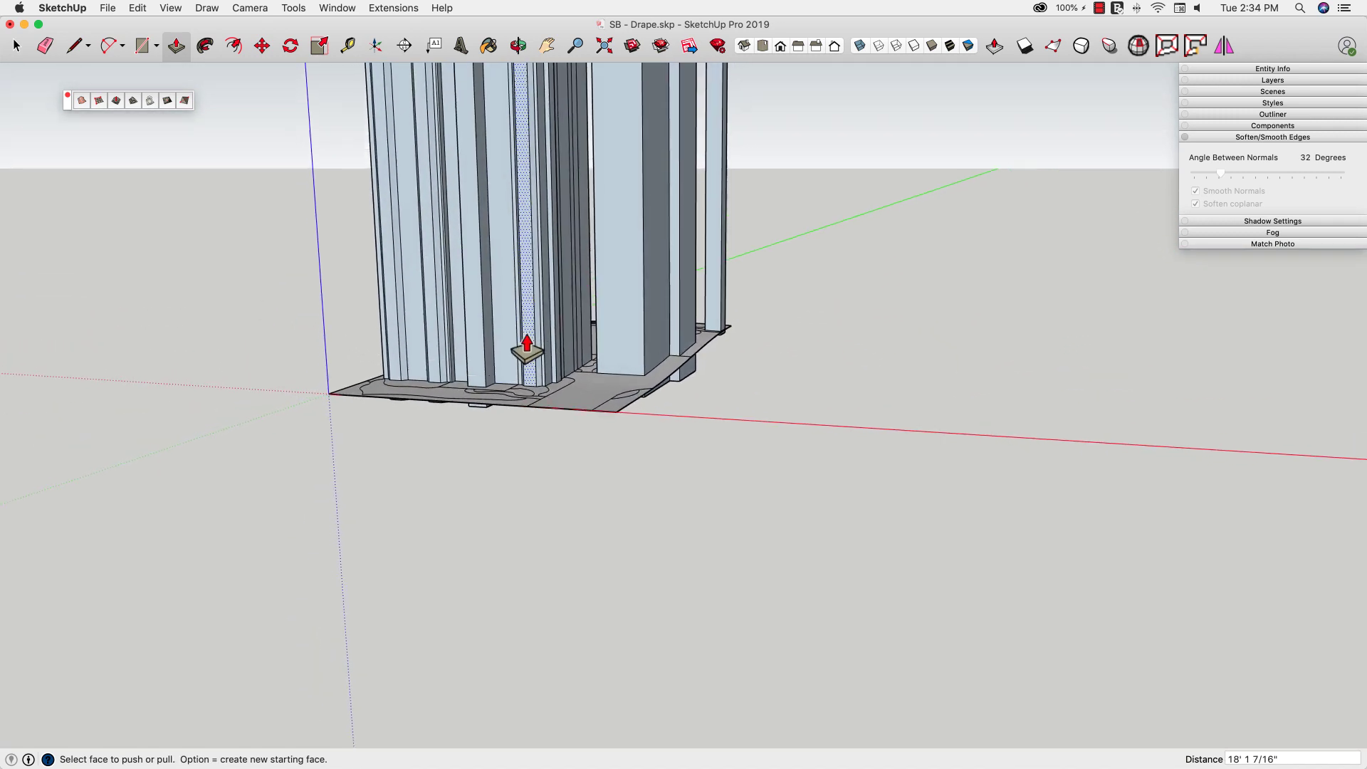
key("space")
middle_click_drag(843, 214, 831, 215)
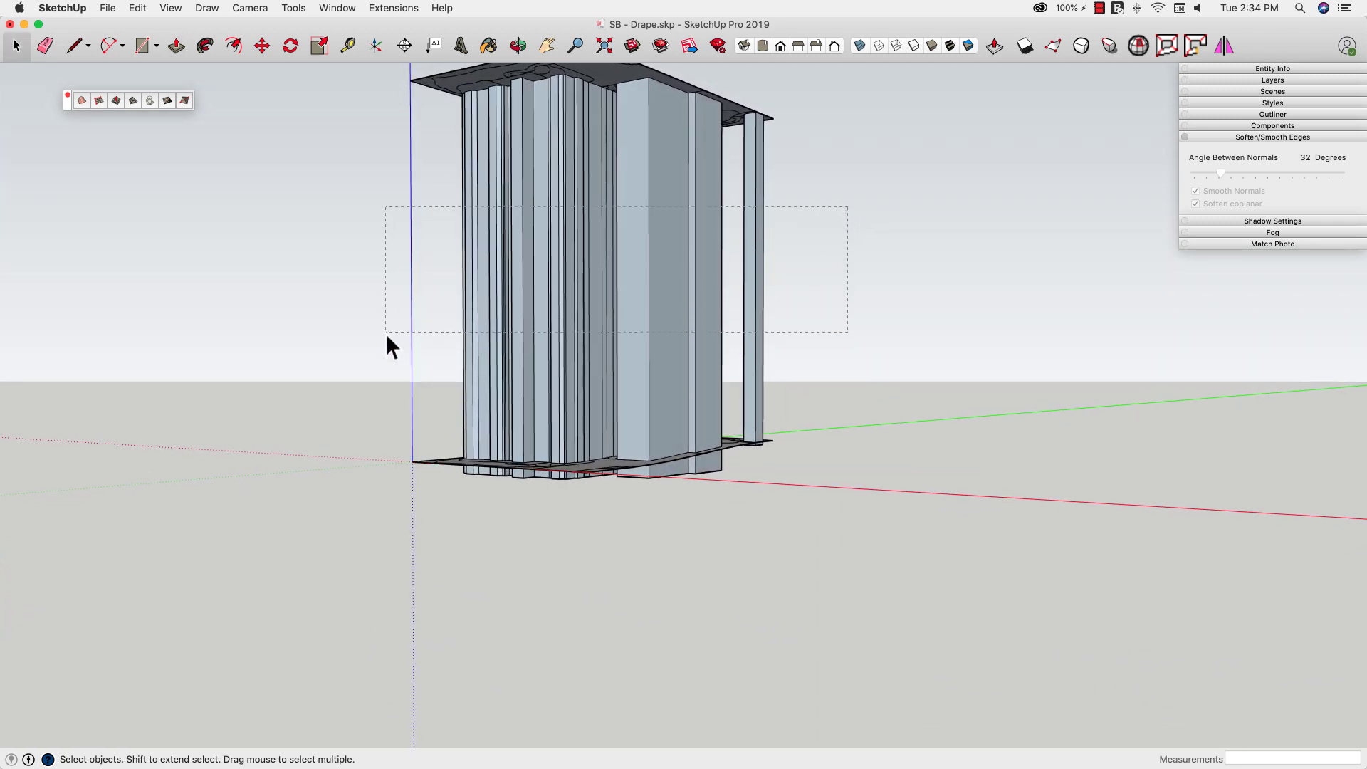
left_click_drag(386, 333, 386, 333)
middle_click_drag(715, 252, 575, 261)
right_click(576, 263)
mouse_move(650, 386)
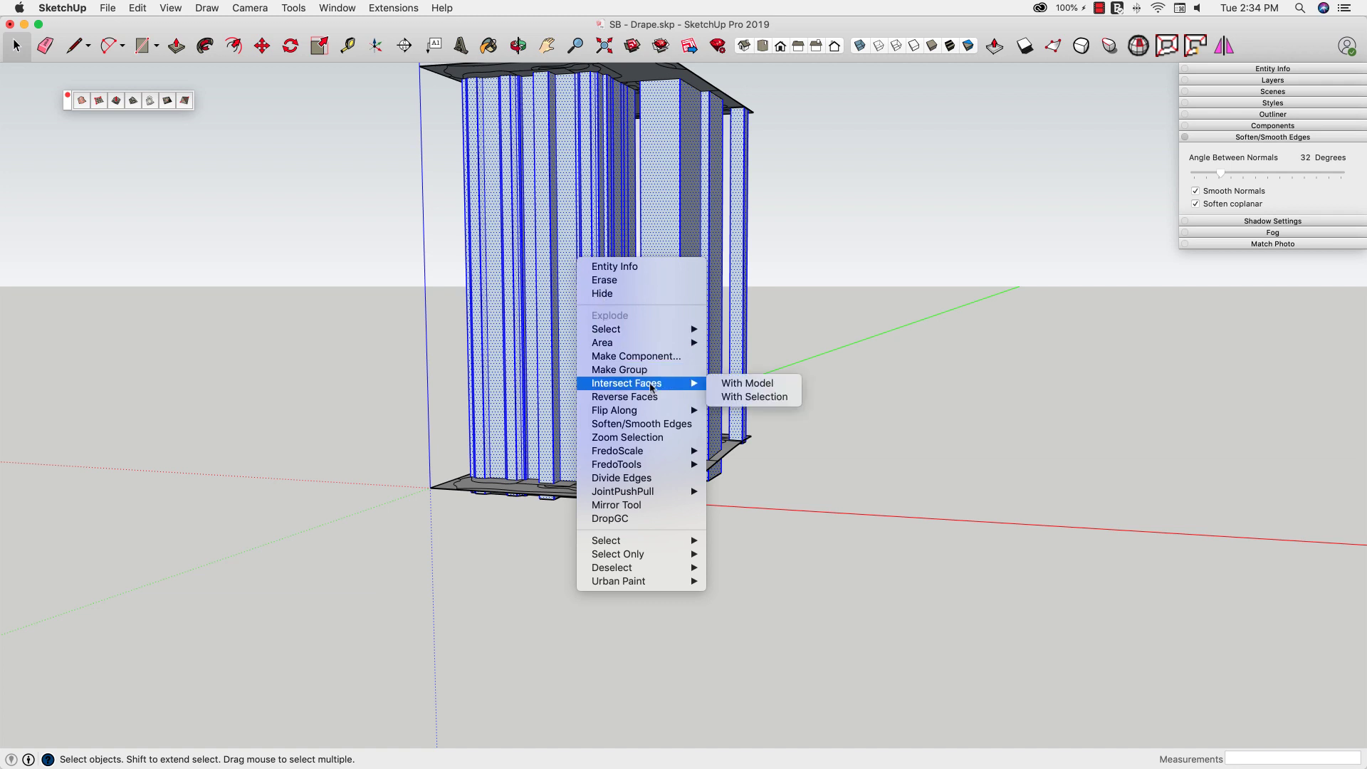
left_click(745, 388)
- Delete the upper portions of the three extruded volumes between the site plan and the terrain
middle_click_drag(695, 344, 626, 452)
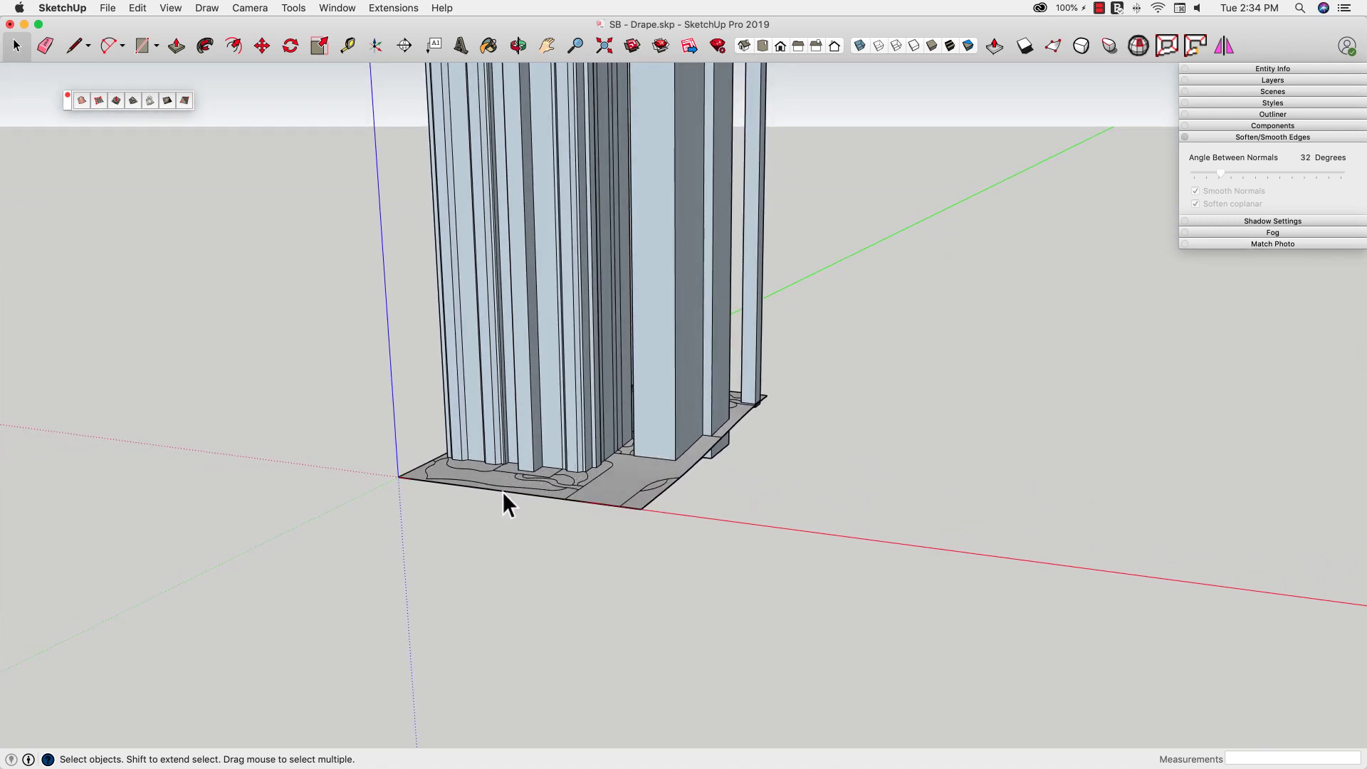
middle_click_drag(518, 500, 890, 278)
left_click_drag(890, 277, 705, 301)
left_click_drag(496, 364, 459, 377)
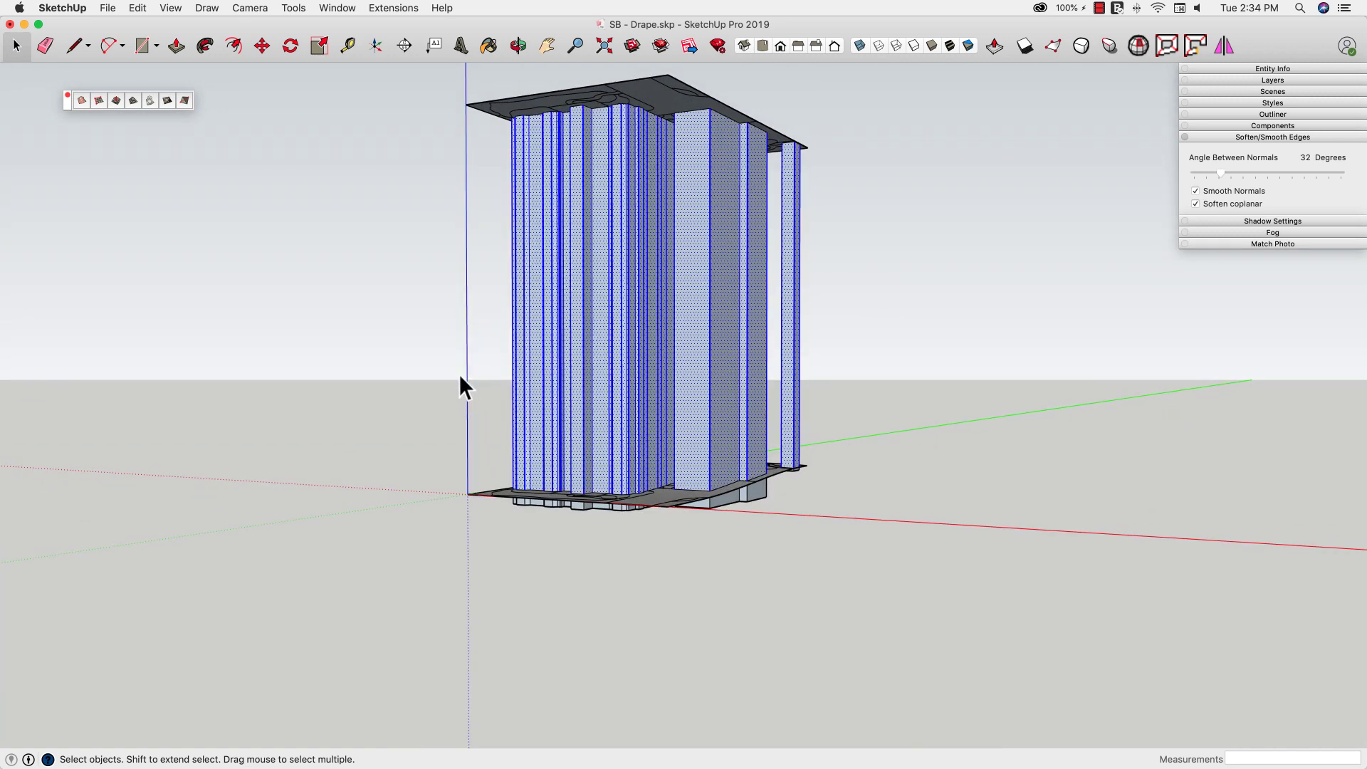
key("Delete")
- Open the terrain group and delete its house, garage and small corner pad faces to expose the flat pads below
middle_click_drag(459, 384, 720, 512)
double_click(710, 497)
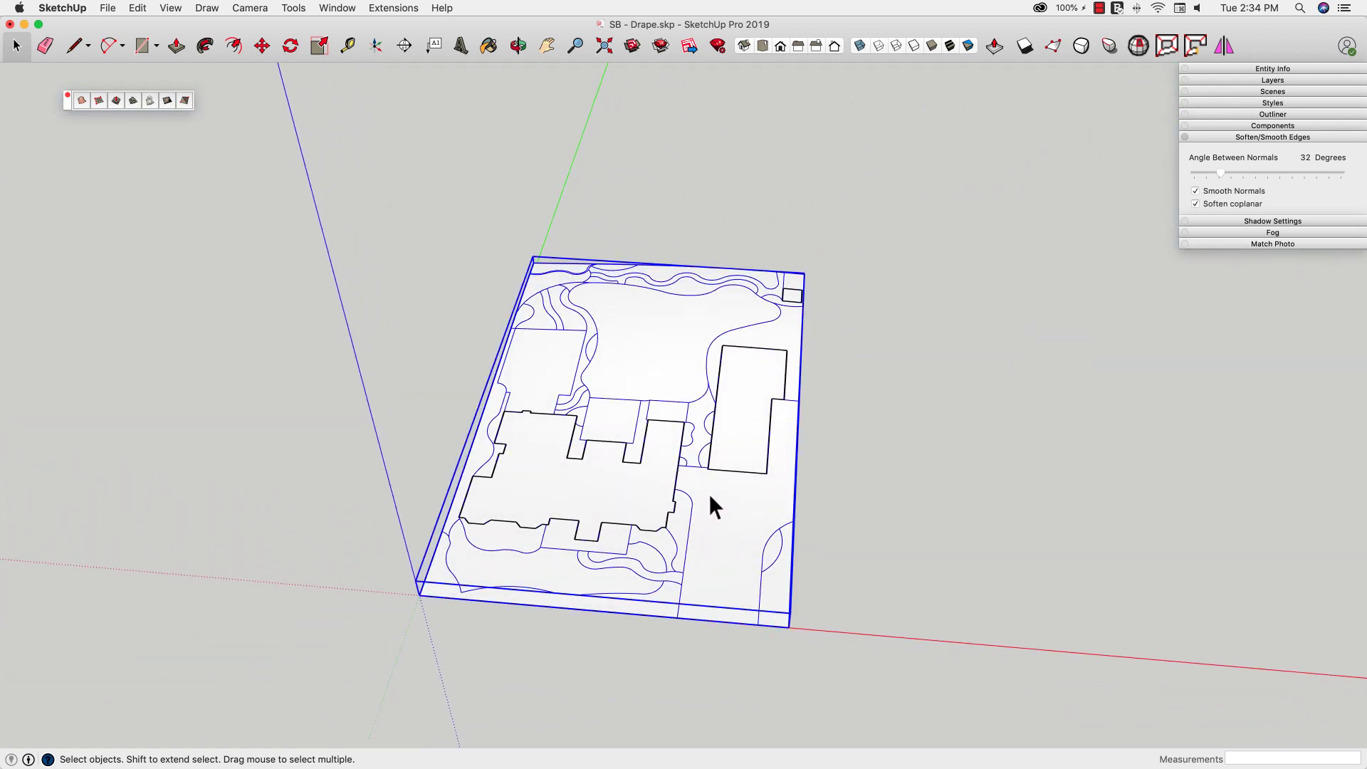
left_click(586, 495)
key("Delete")
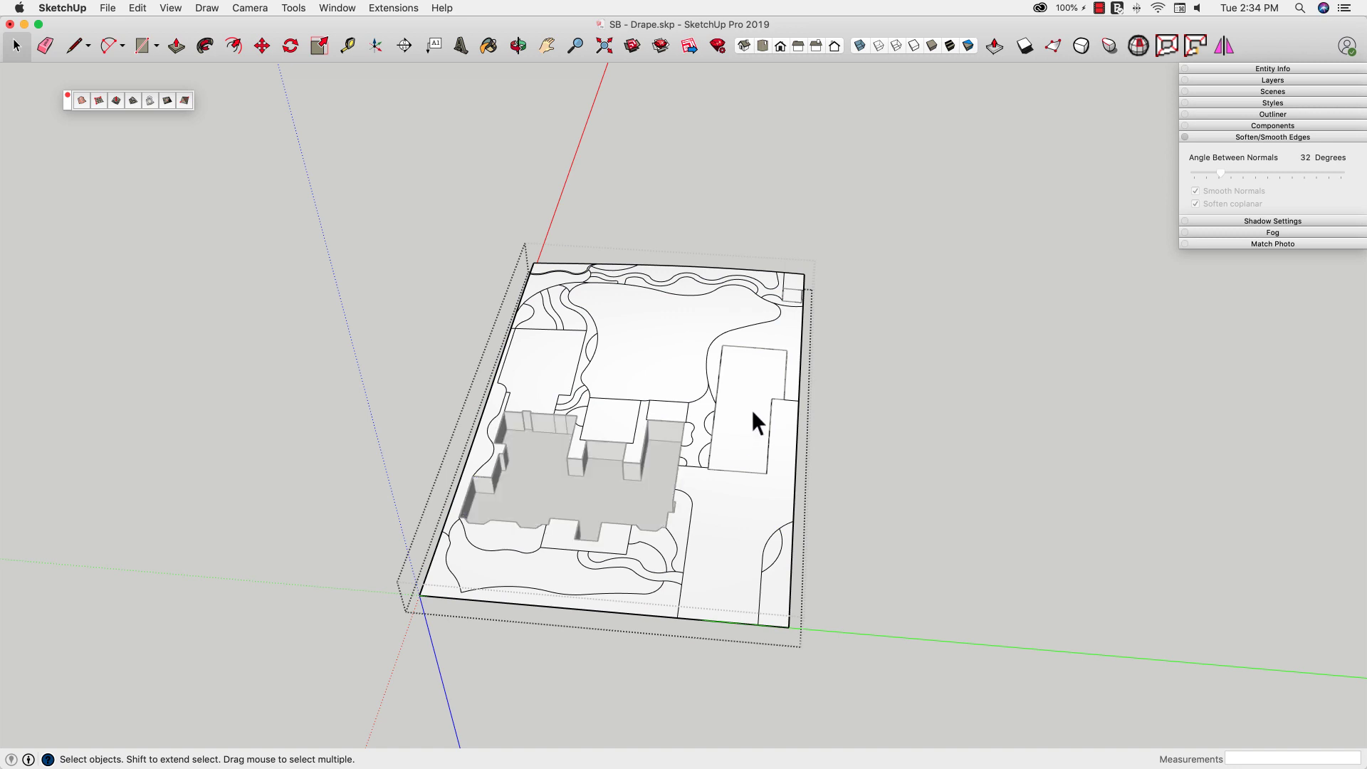
left_click(752, 411)
key("Delete")
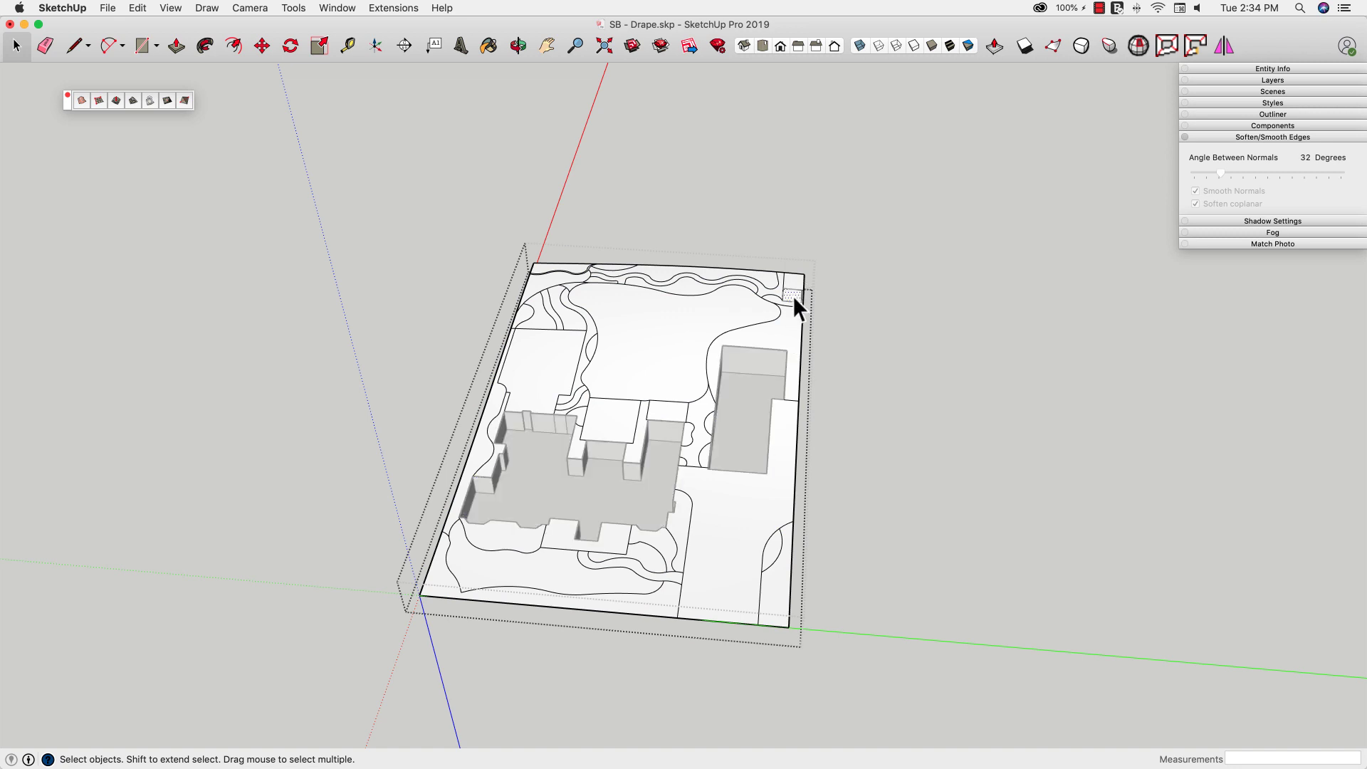
mouse_move(839, 329)
middle_mouse_down()
mouse_move(818, 305)
mouse_move(882, 427)
mouse_move(830, 468)
mouse_move(709, 453)
middle_mouse_up()
left_click(959, 490)
- Examine the recessed building pads and their surrounding walls in the terrain from several angles
key("e")
left_click_drag(667, 454, 733, 439)
middle_click_drag(703, 453, 736, 459)
mouse_move(727, 469)
left_mouse_down()
mouse_move(703, 454)
mouse_move(762, 496)
left_mouse_up()
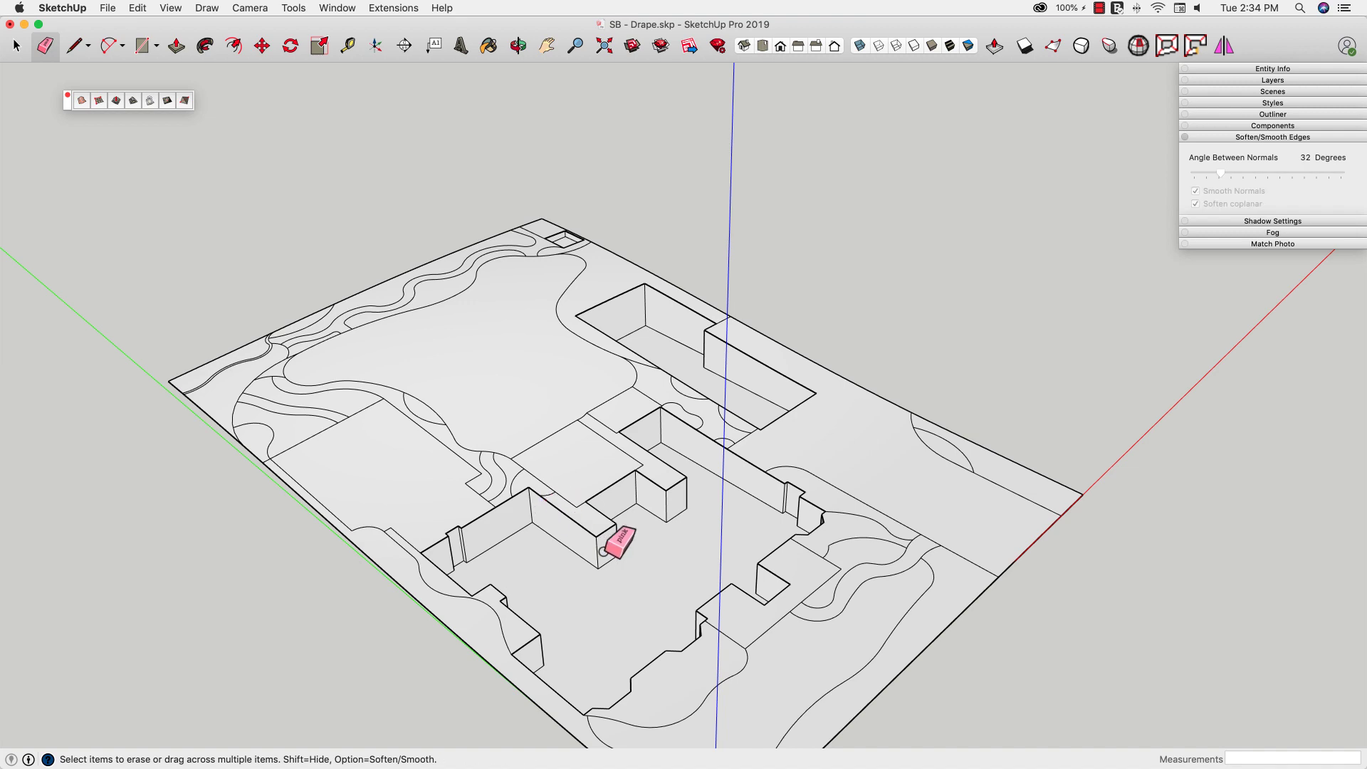
mouse_move(604, 550)
middle_mouse_down()
mouse_move(636, 573)
mouse_move(820, 518)
mouse_move(646, 524)
mouse_move(684, 533)
mouse_move(549, 467)
mouse_move(464, 515)
mouse_move(477, 455)
mouse_move(501, 519)
mouse_move(598, 481)
mouse_move(591, 464)
mouse_move(524, 472)
mouse_move(510, 436)
mouse_move(493, 495)
mouse_move(507, 470)
mouse_move(784, 460)
mouse_move(814, 418)
mouse_move(741, 516)
mouse_move(588, 534)
mouse_move(477, 492)
middle_mouse_up()
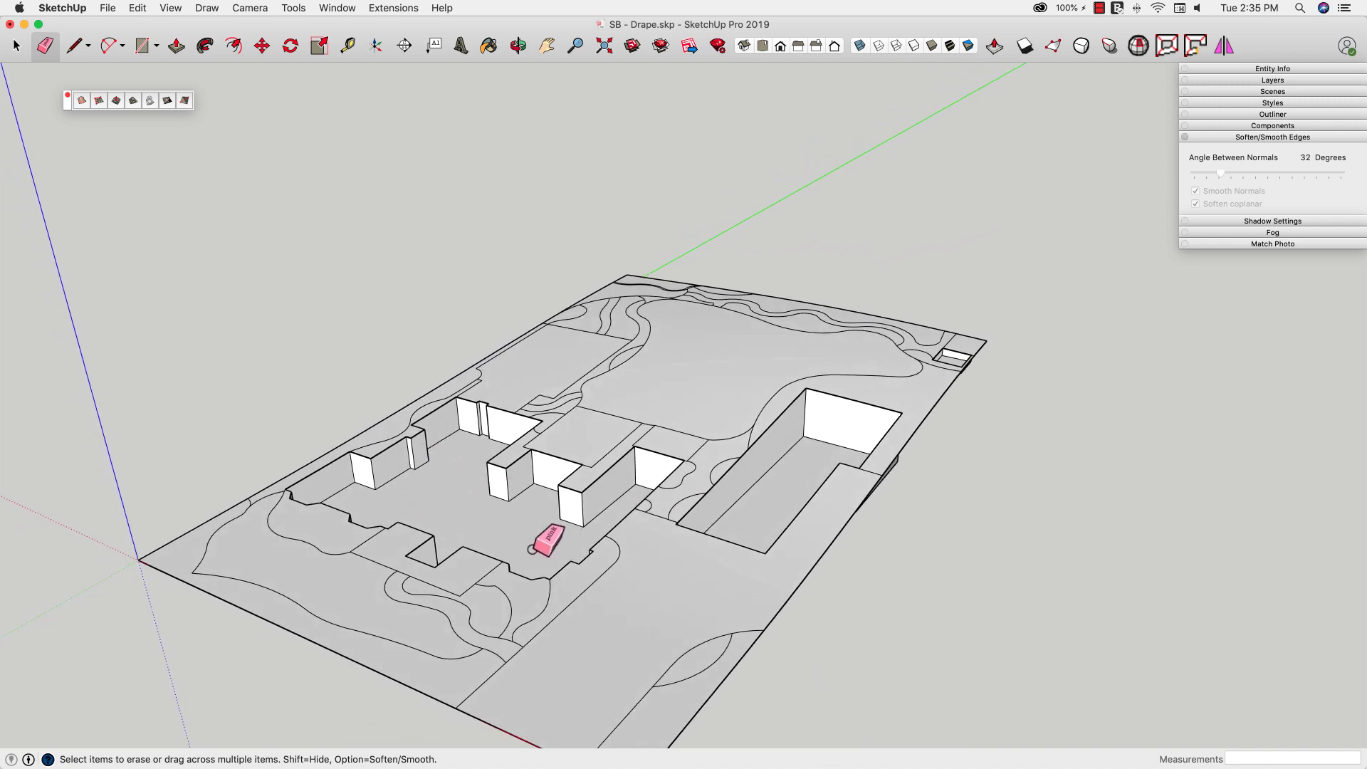
mouse_move(567, 534)
middle_mouse_down()
mouse_move(497, 524)
mouse_move(511, 518)
mouse_move(492, 579)
middle_mouse_up()
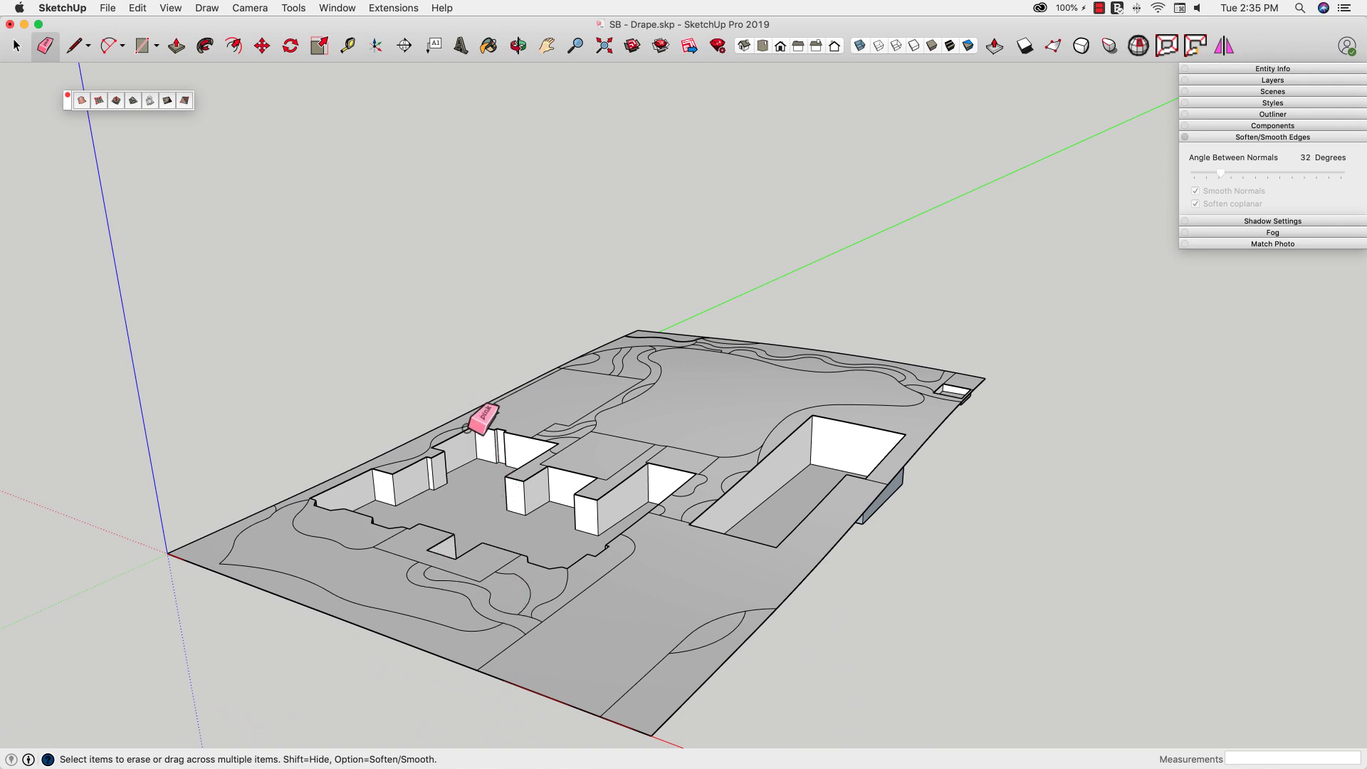
- Extrude the flat house pad up about 36' 5" as a new volume standing above the terrain
key("p")
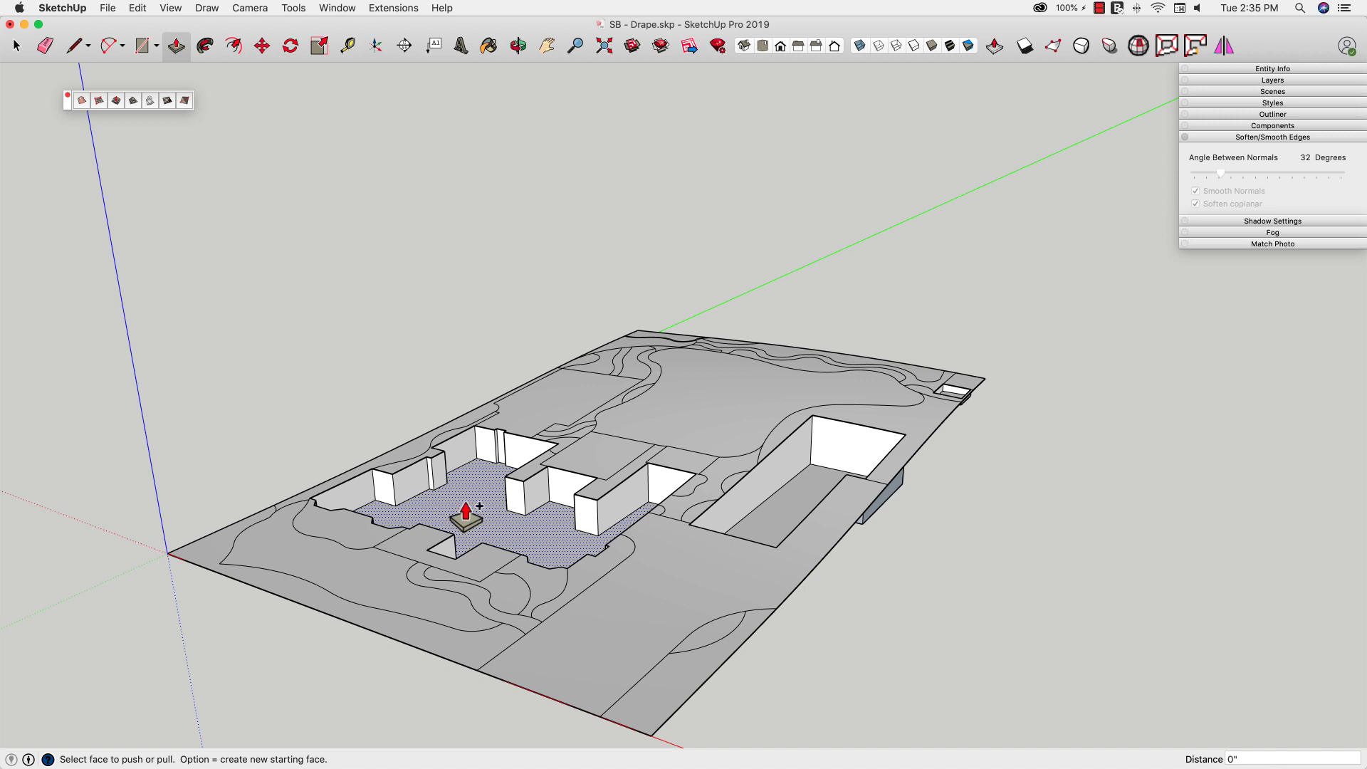
left_click_drag(456, 520, 453, 444)
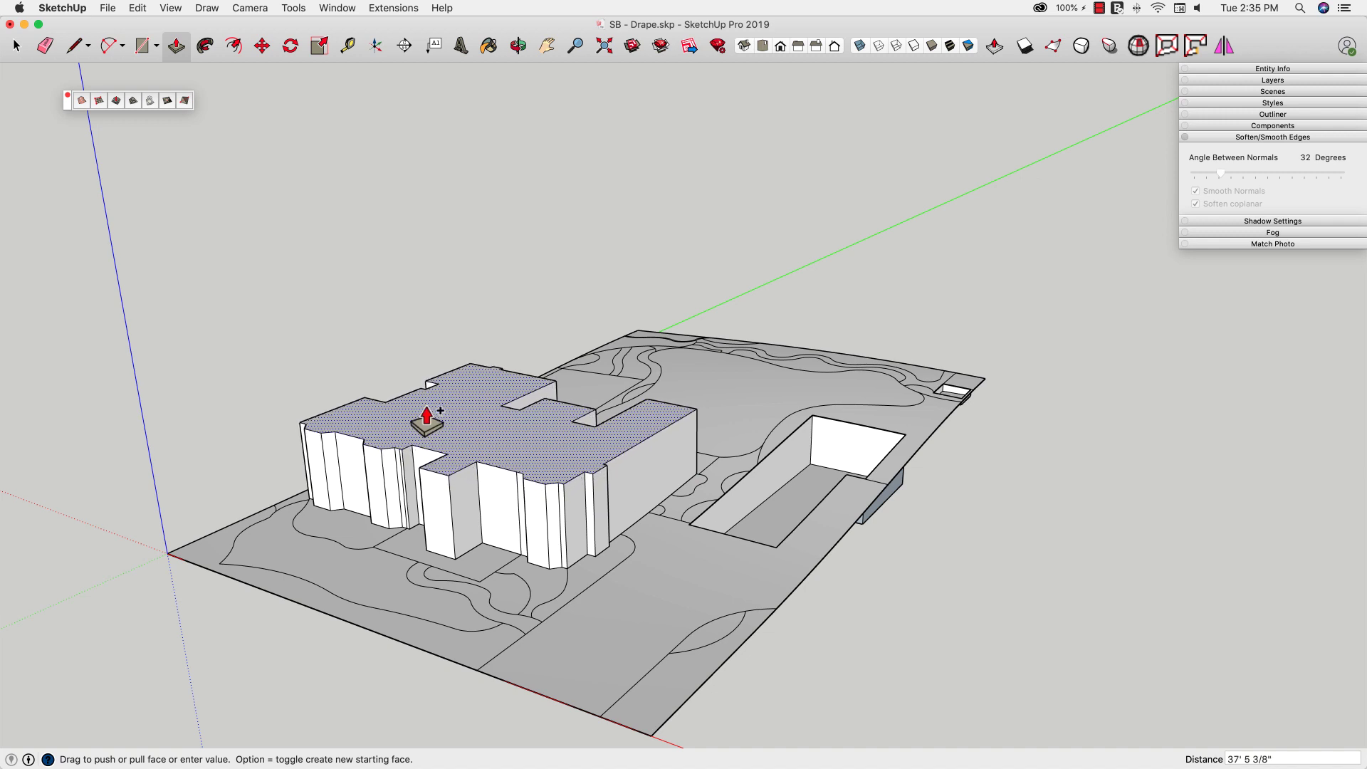
left_click(427, 425)
middle_click_drag(570, 626, 571, 597)
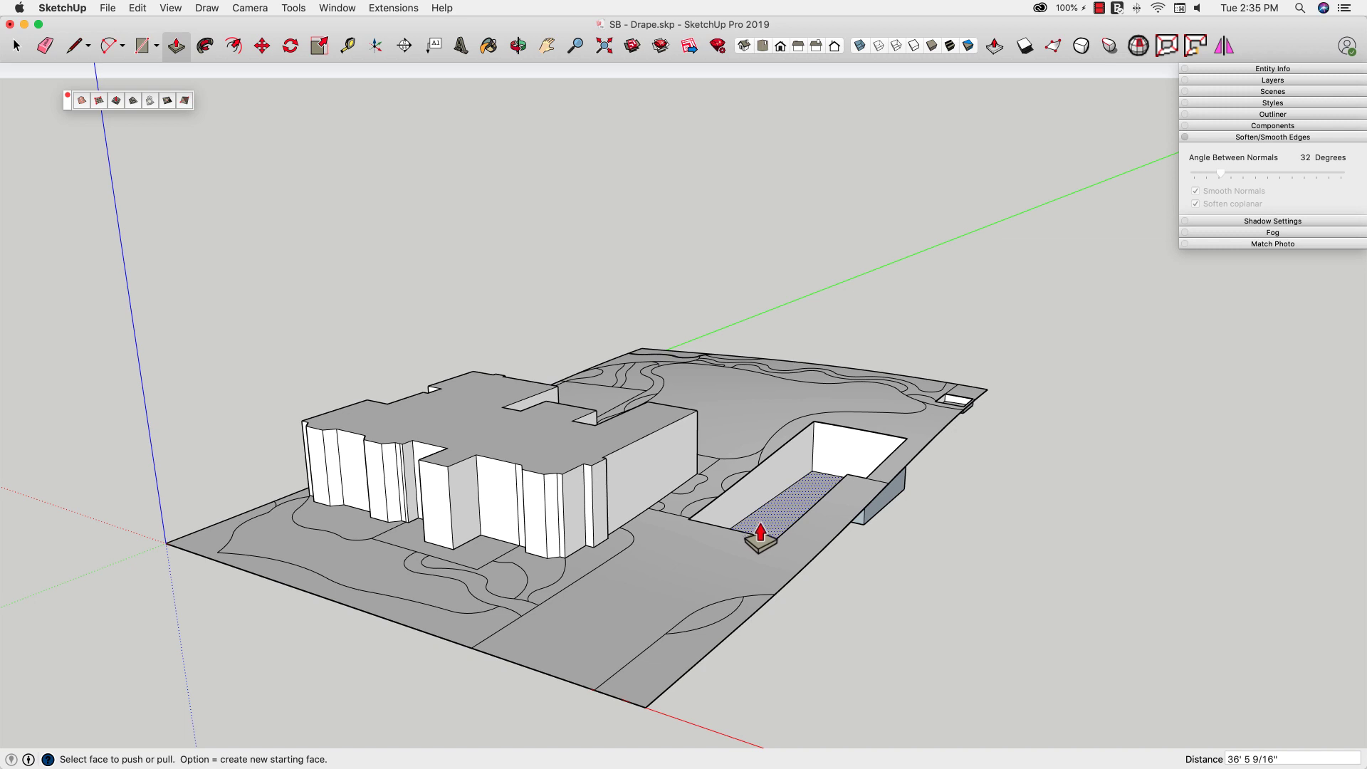
- Extrude the garage pad and the small corner pad upward into building masses, the corner one about 15' 7" high
left_click_drag(760, 533, 593, 472)
middle_click_drag(970, 391, 904, 449)
left_click_drag(905, 431, 906, 393)
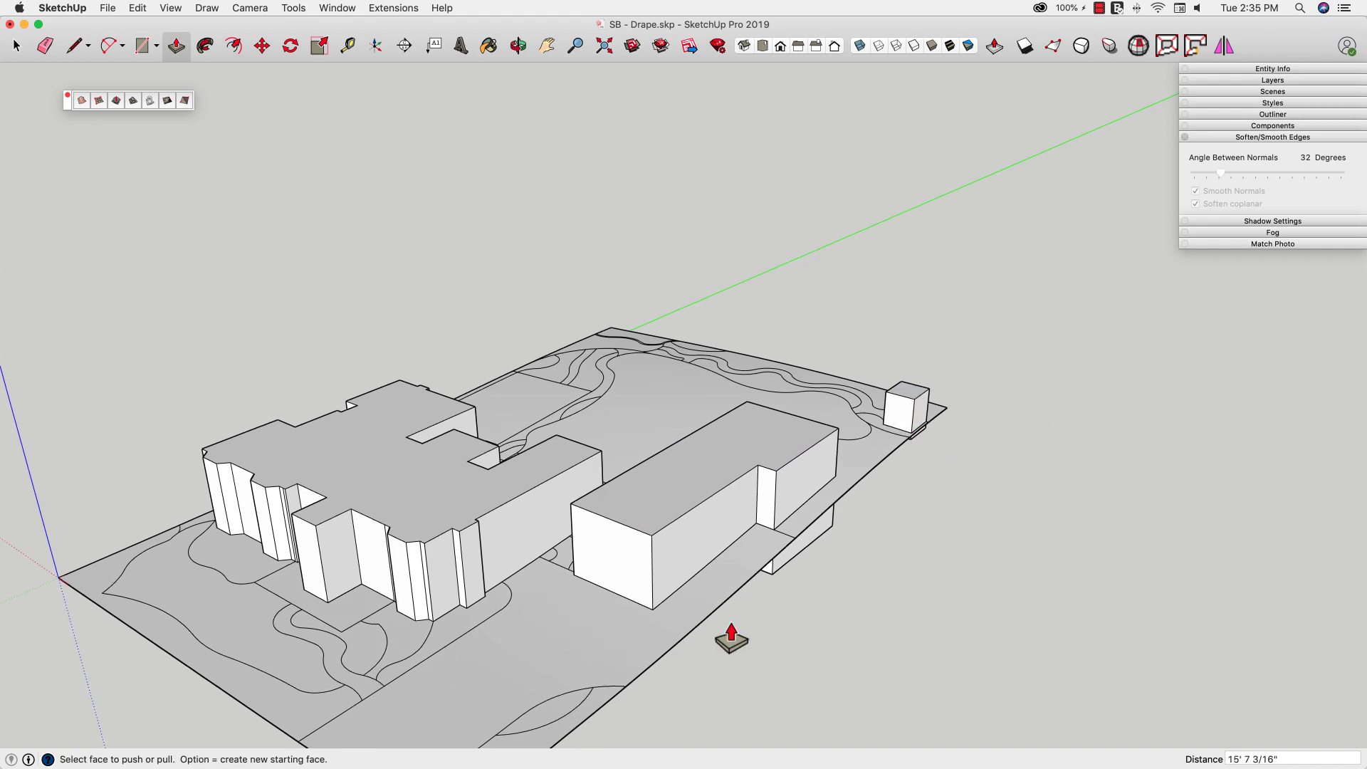
mouse_move(733, 634)
middle_mouse_down()
mouse_move(690, 588)
mouse_move(687, 555)
mouse_move(626, 550)
mouse_move(664, 595)
mouse_move(754, 476)
mouse_move(524, 473)
mouse_move(823, 510)
mouse_move(758, 509)
mouse_move(826, 550)
mouse_move(676, 505)
mouse_move(719, 613)
mouse_move(687, 618)
mouse_move(860, 563)
mouse_move(805, 523)
mouse_move(756, 544)
mouse_move(767, 548)
mouse_move(726, 526)
mouse_move(601, 527)
mouse_move(601, 512)
mouse_move(555, 510)
mouse_move(813, 469)
mouse_move(990, 468)
middle_mouse_up()
key("space")
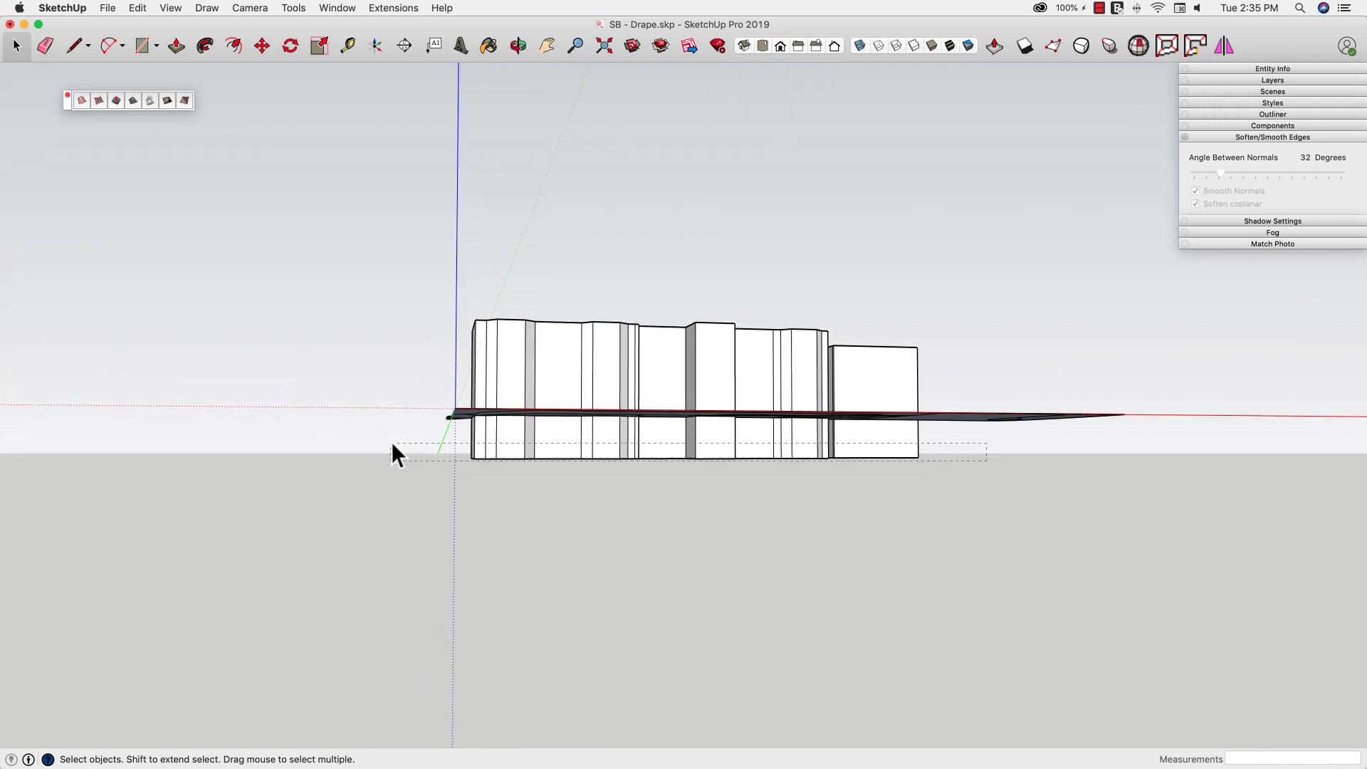
left_click_drag(391, 441, 391, 438)
middle_click_drag(391, 438, 673, 379)
scroll(694, 401, "down", 3)
left_click(694, 402)
- Push the site plan's gray patio face beside the house down about 278' to the terrain corner next to the house
mouse_move(698, 206)
middle_mouse_down()
mouse_move(702, 222)
mouse_move(699, 209)
middle_mouse_up()
key("p")
scroll(695, 220, "up", 3)
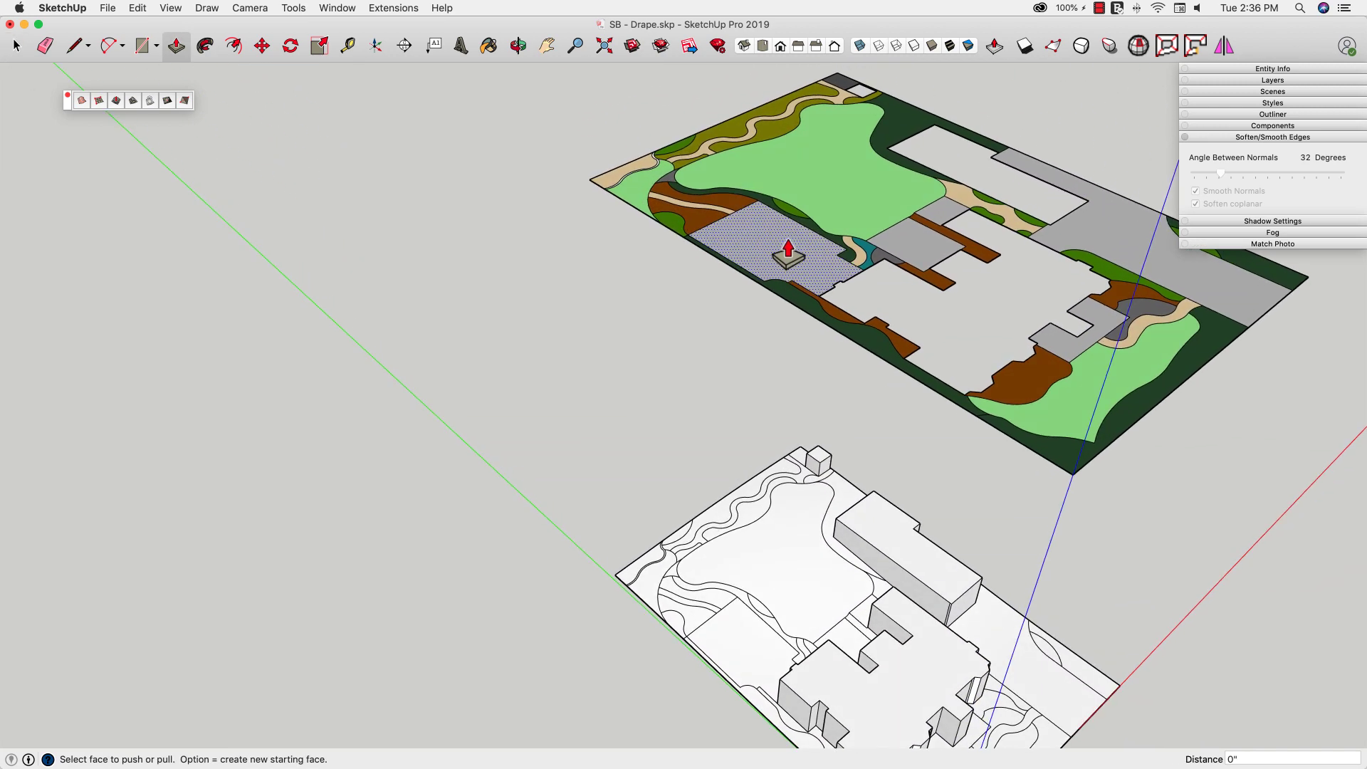
middle_click_drag(788, 254, 774, 237)
left_click(775, 240)
middle_click_drag(767, 336, 750, 297)
middle_click_drag(764, 367, 762, 344)
middle_click_drag(758, 459, 730, 448)
scroll(814, 516, "up", 4)
middle_click_drag(819, 534, 833, 482)
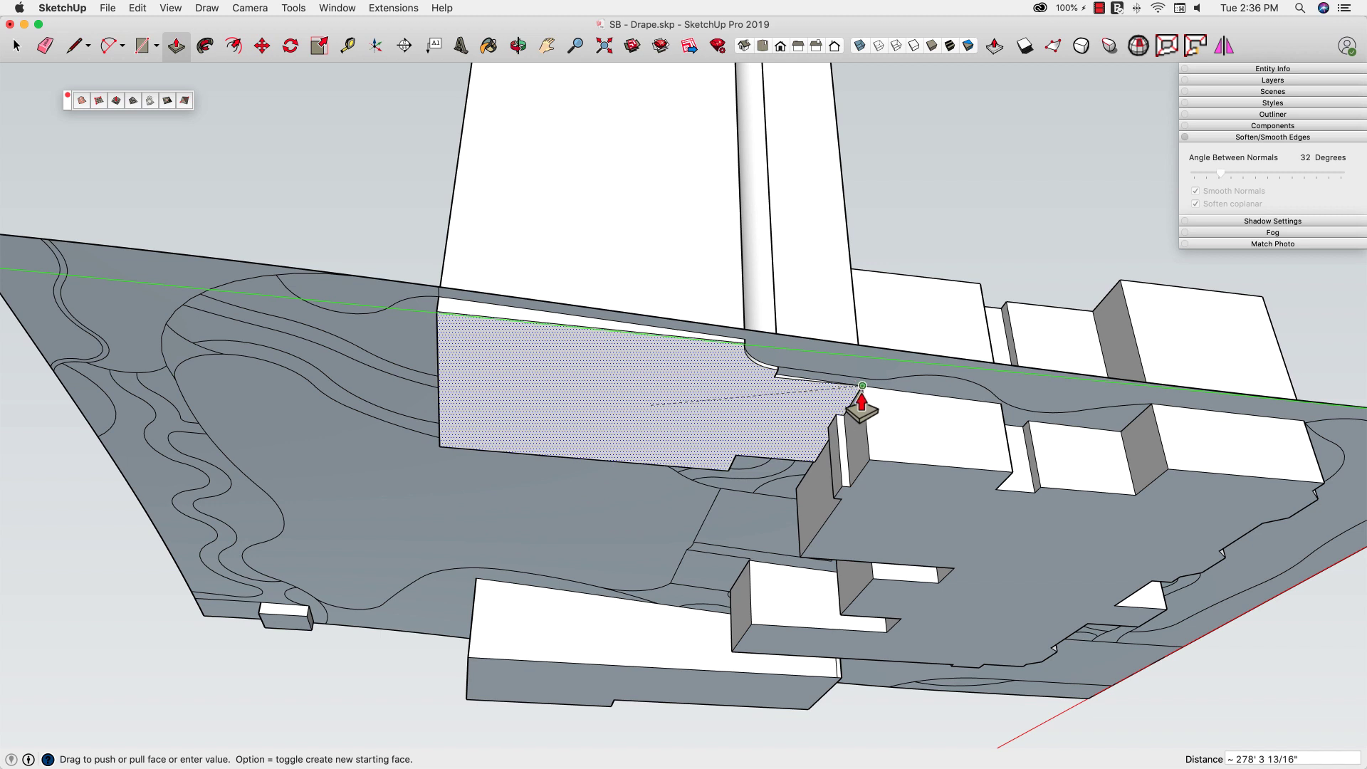
scroll(862, 385, "up", 5)
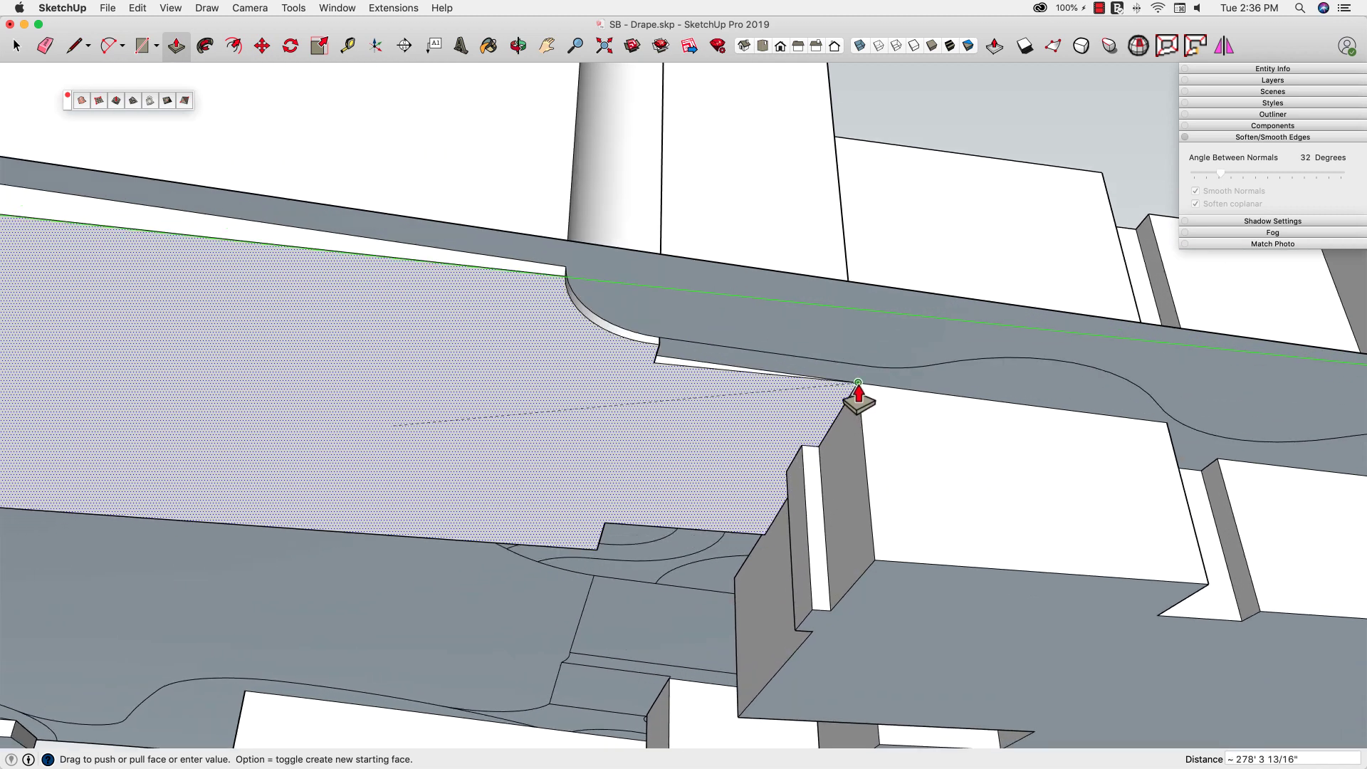
left_click(858, 383)
- Select the extruded patio volume's walls and intersect their faces with the model
middle_click_drag(631, 407, 547, 363)
key("space")
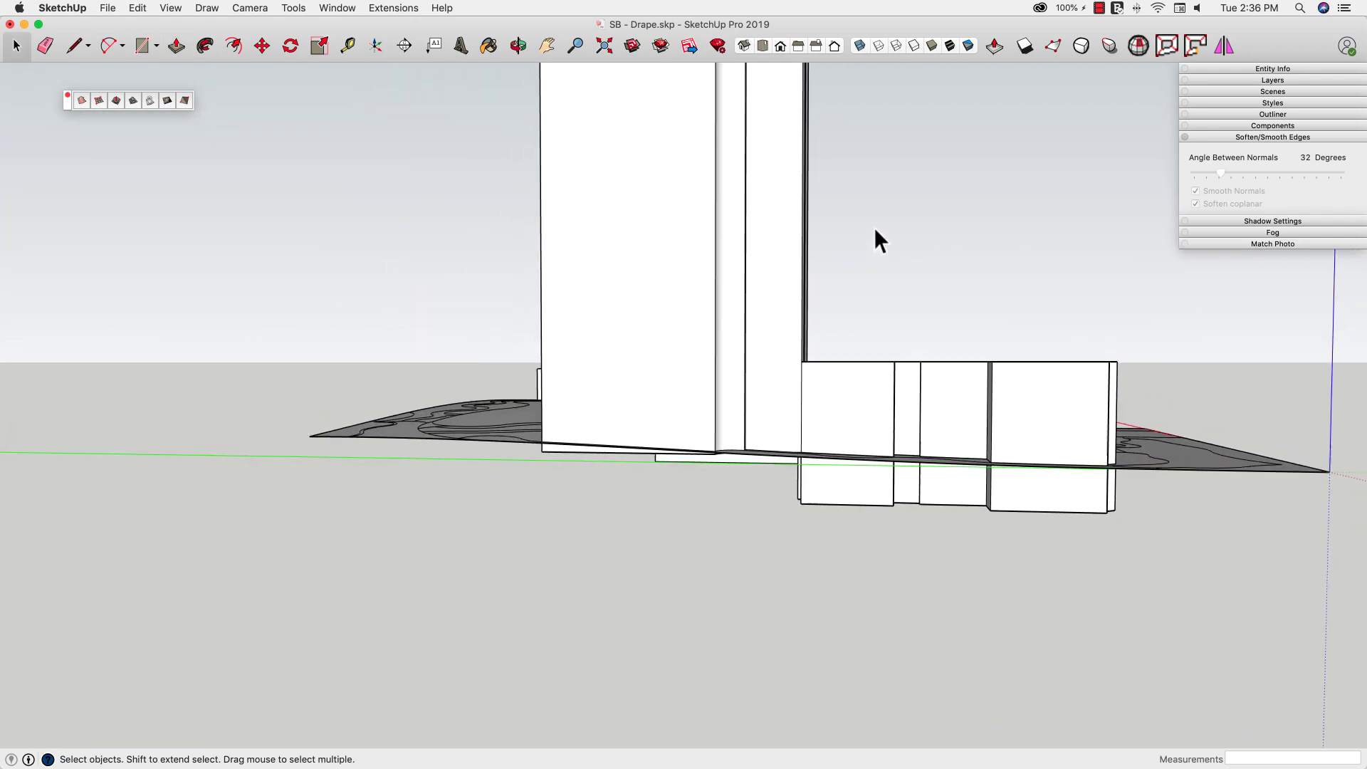
left_click_drag(721, 208, 409, 254)
right_click(608, 241)
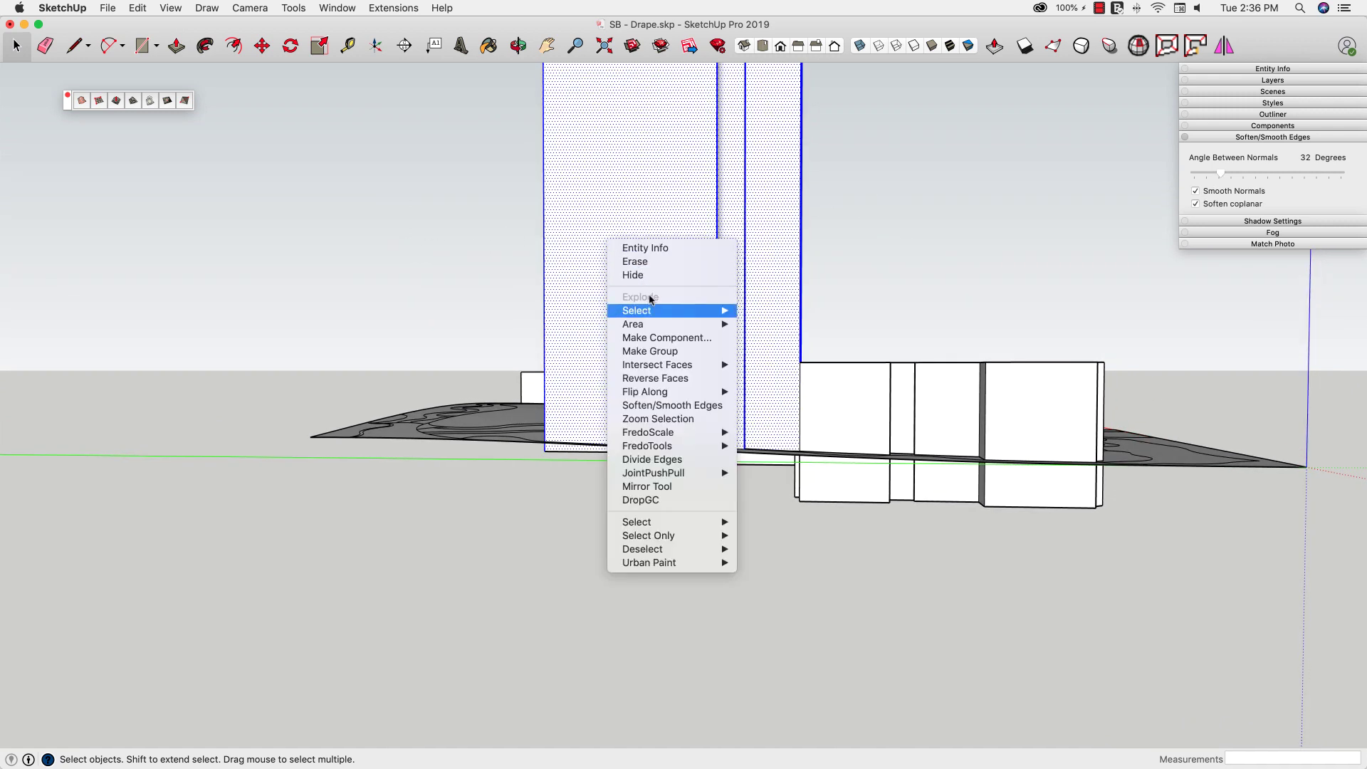
mouse_move(680, 370)
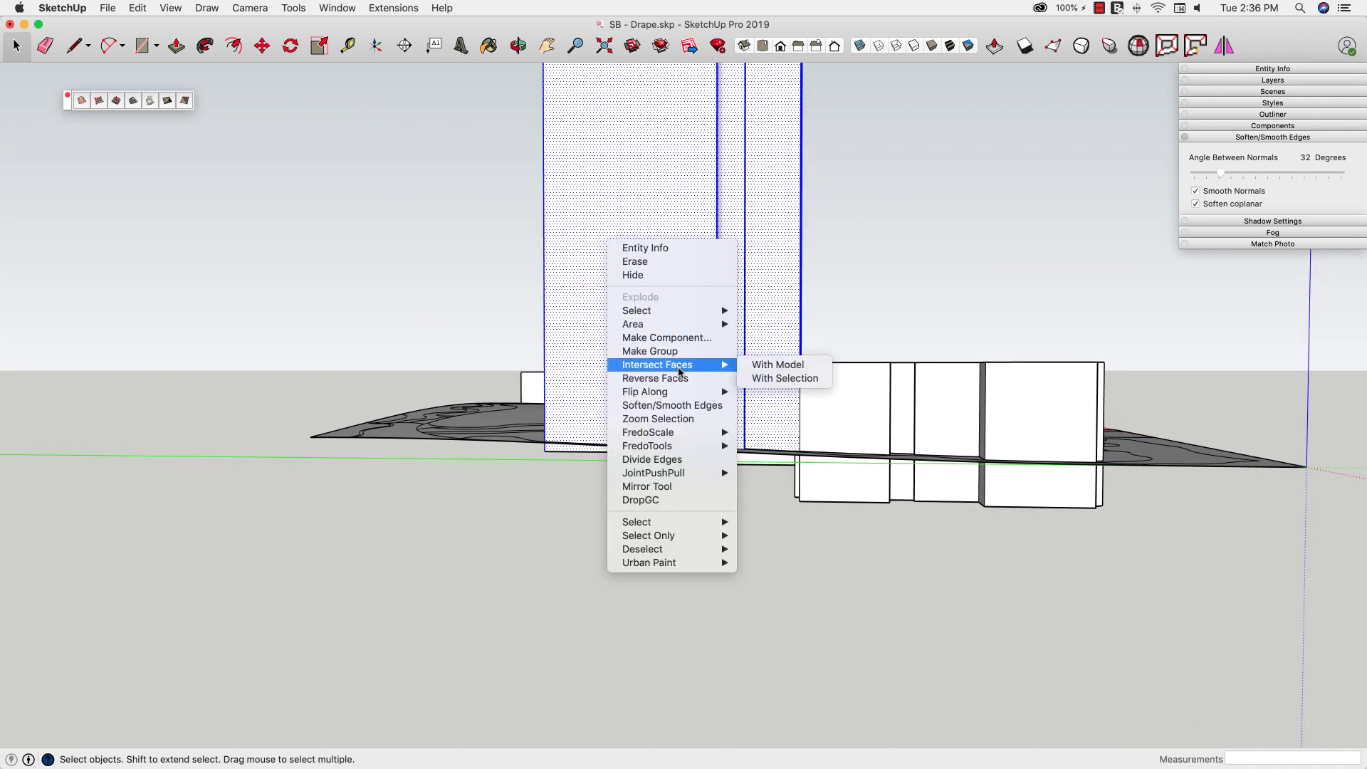
left_click(779, 366)
- Delete the patio volume's upper walls and remove the sloped patio face inside the terrain group
left_click_drag(514, 208, 514, 208)
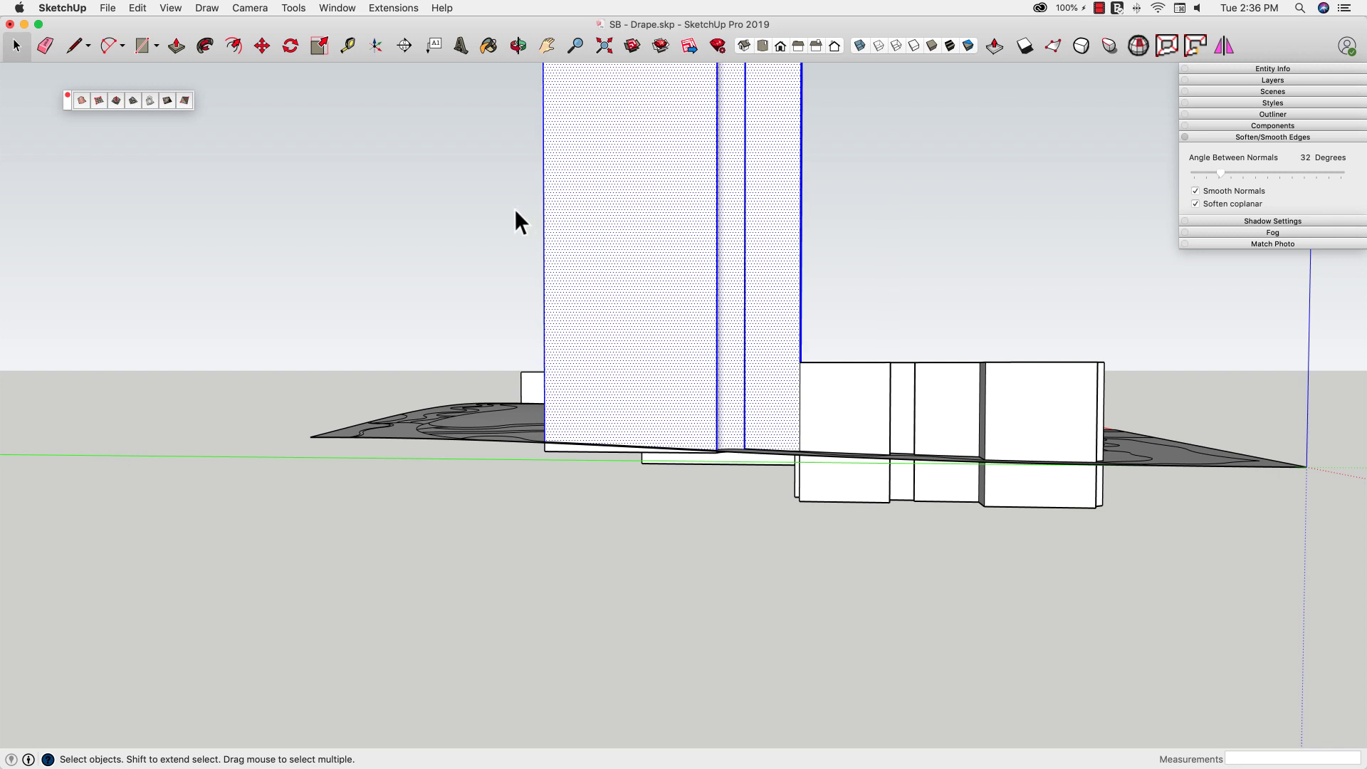
key("Delete")
middle_click_drag(513, 208, 321, 395)
double_click(679, 398)
left_click(681, 389)
key("Delete")
- Measure the height difference between the recessed patio pad and the terrain at its back corner
key("l")
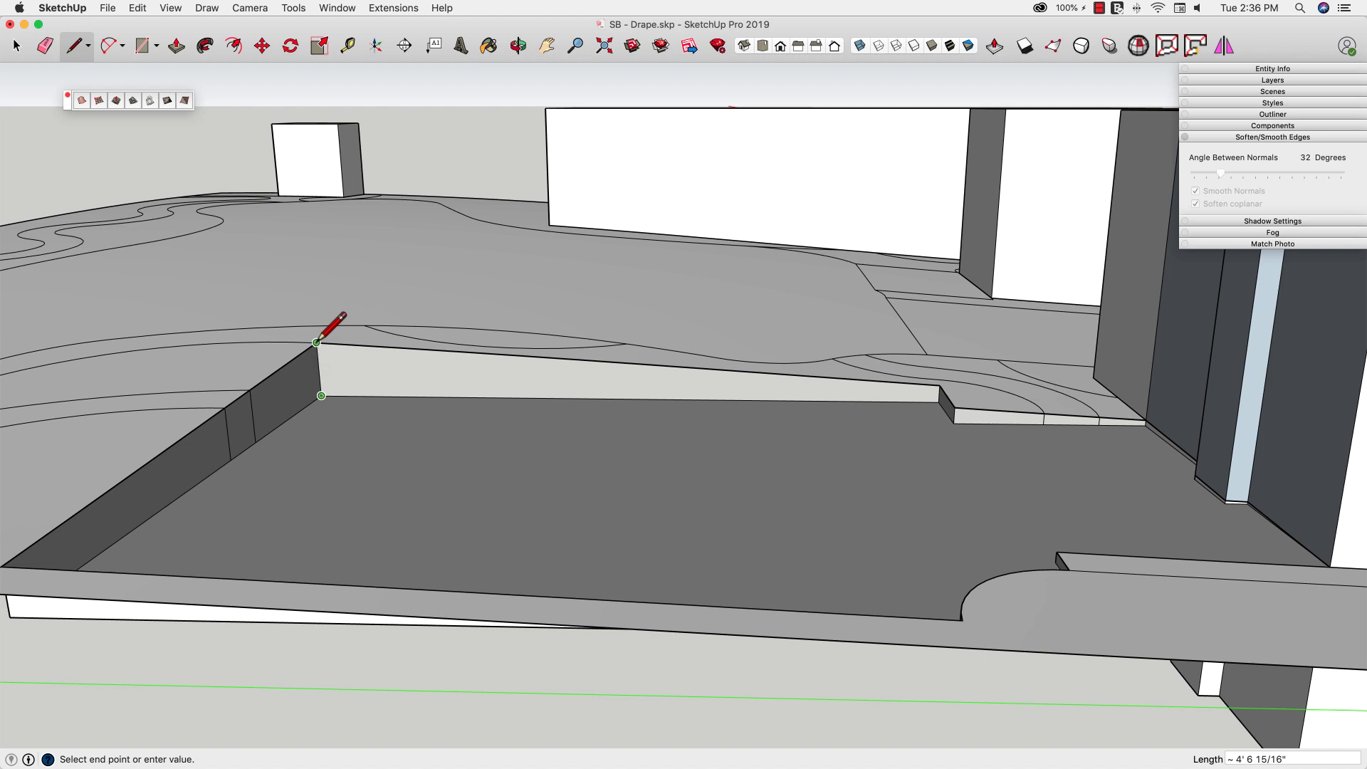
key("space")
mouse_move(317, 399)
middle_mouse_down()
mouse_move(702, 464)
mouse_move(793, 456)
mouse_move(775, 455)
middle_mouse_up()
- Raise the flat patio pad until it is level with the terrain at its back corner
key("p")
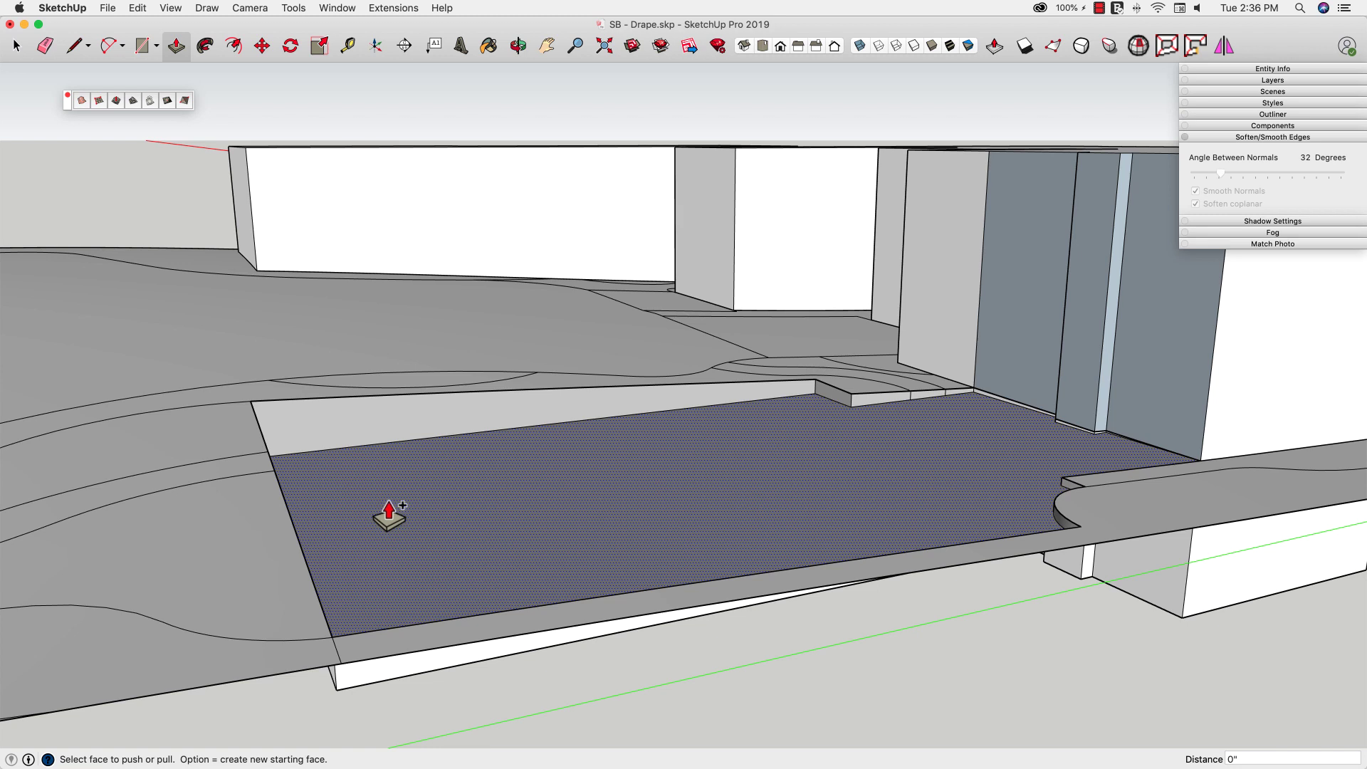
left_click_drag(389, 513, 251, 409)
key("space")
middle_click_drag(610, 403, 895, 337)
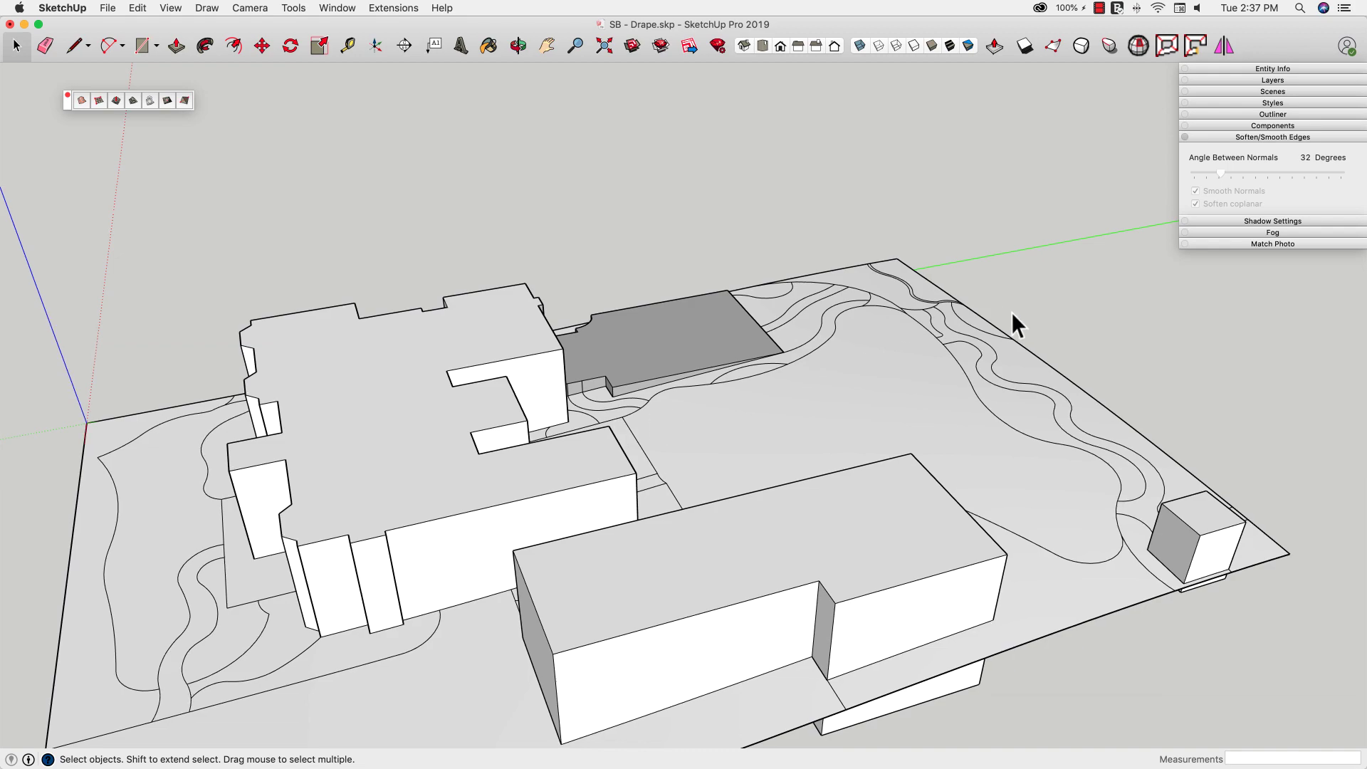
- Open the terrain group and paint the front perimeter planting area with the dark green sampled from the site plan
mouse_move(1008, 314)
middle_mouse_down()
mouse_move(963, 330)
mouse_move(963, 420)
mouse_move(944, 378)
mouse_move(818, 351)
mouse_move(788, 314)
middle_mouse_up()
scroll(818, 353, "down", 5)
key("b")
key("space")
double_click(716, 332)
key("b")
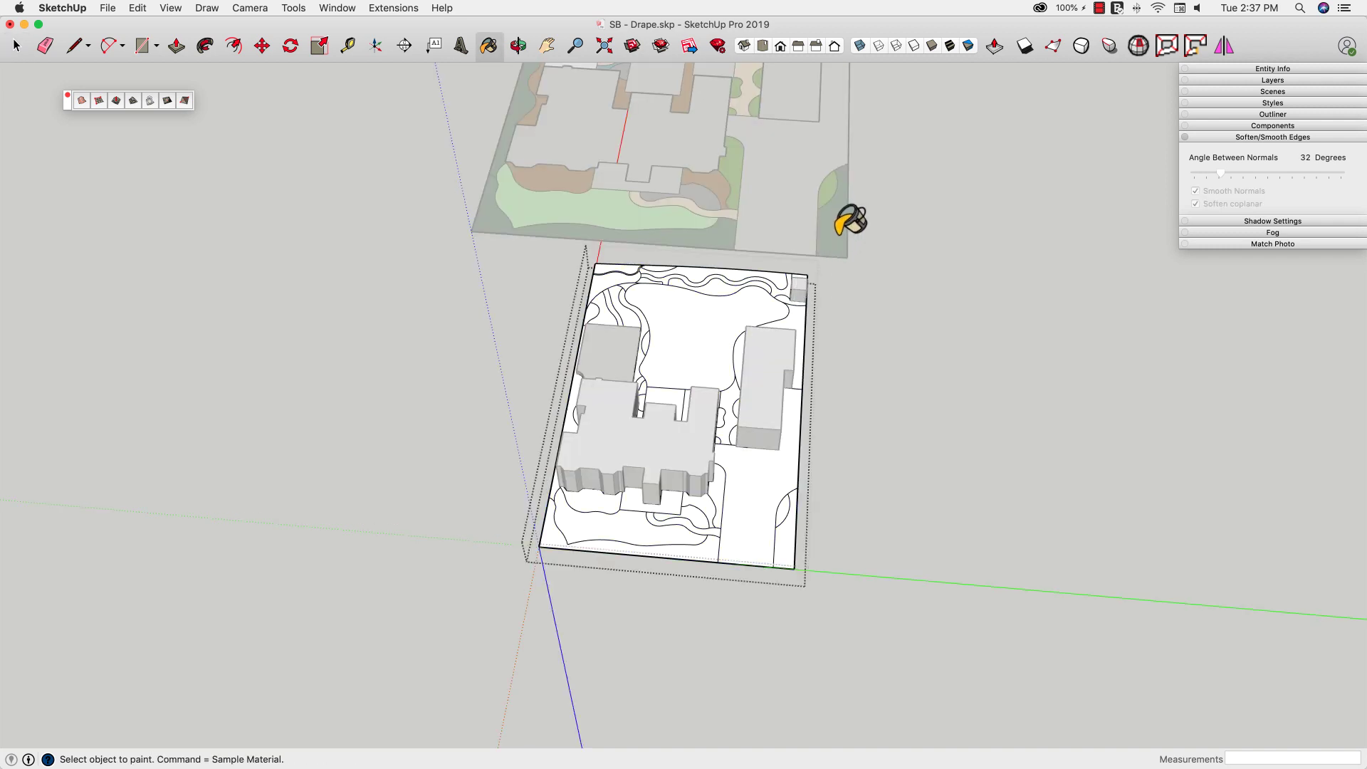
key("super")
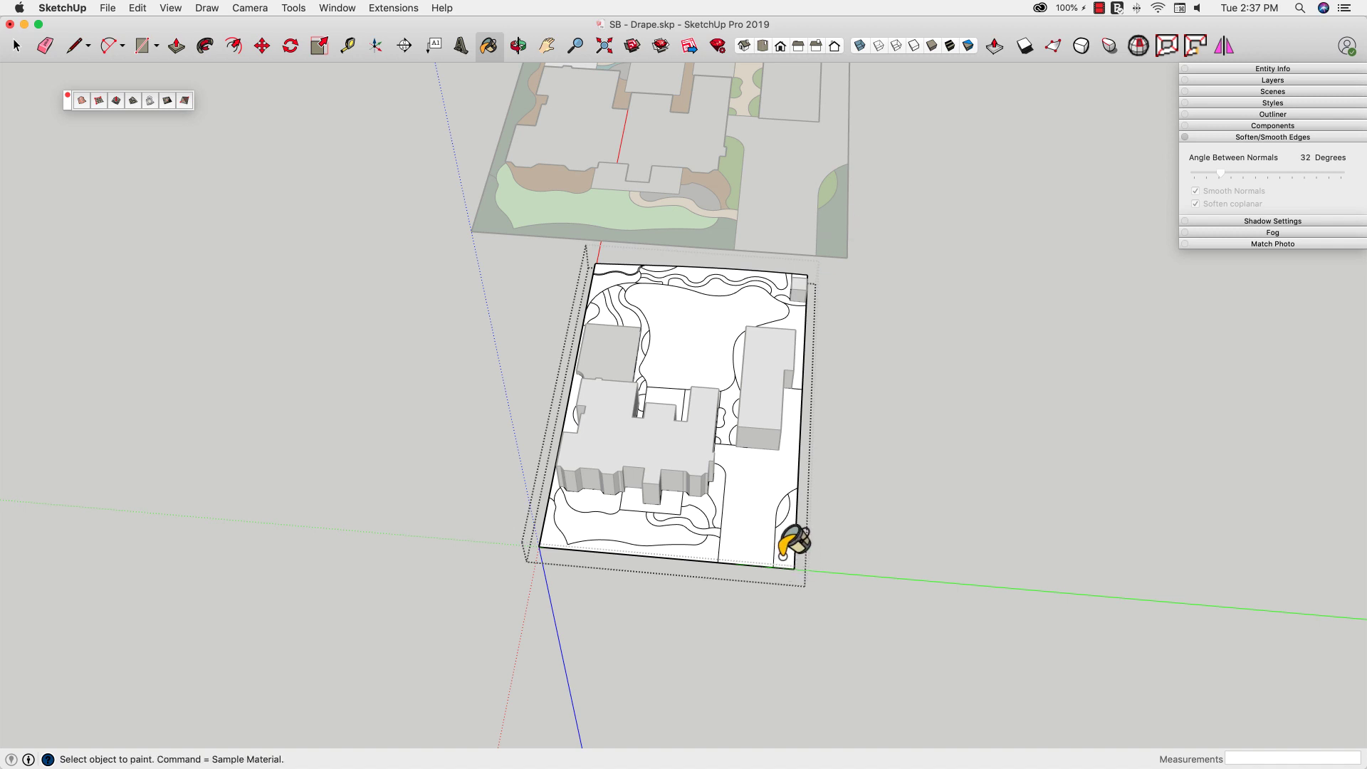
left_click(705, 555)
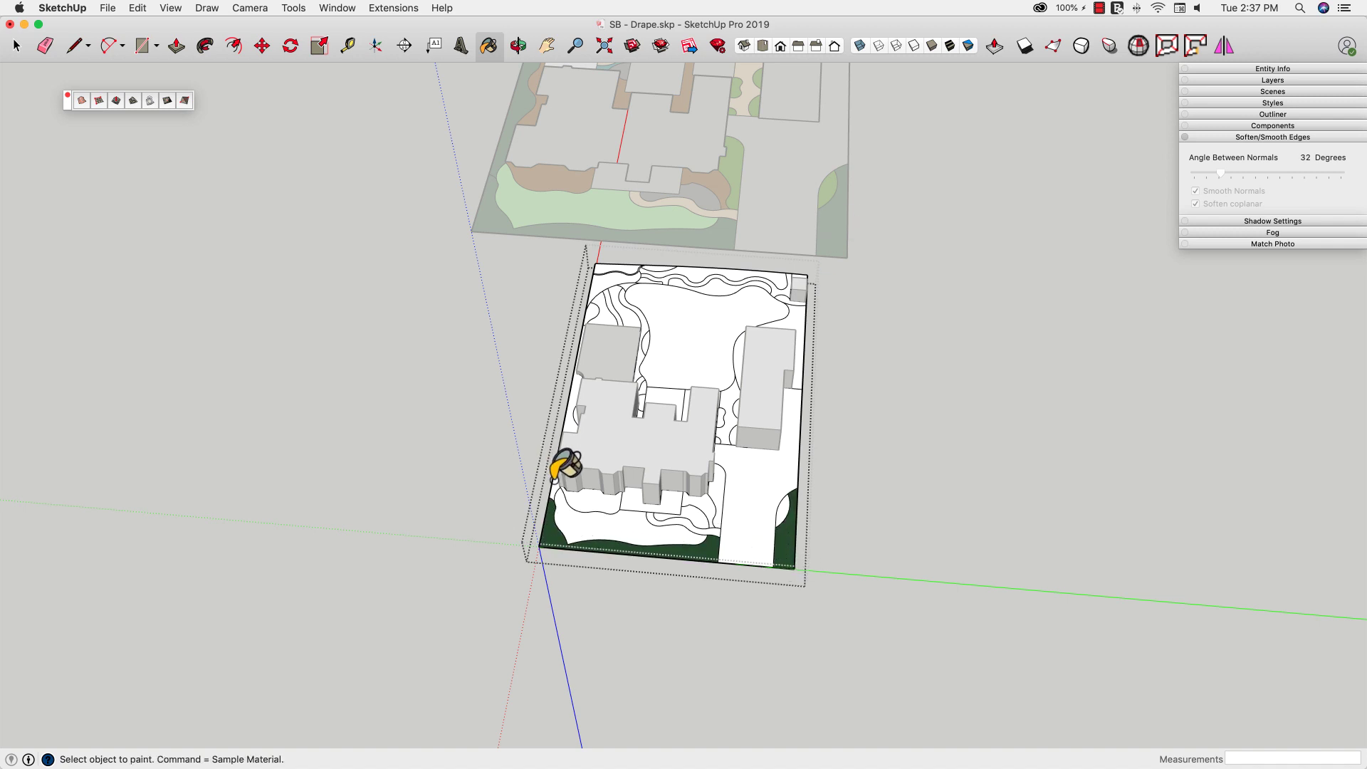
- Paint the front lawn light green and the two planting beds along the house brown, sampling both colours from the site plan
key("super")
left_click(590, 209)
left_click(580, 506)
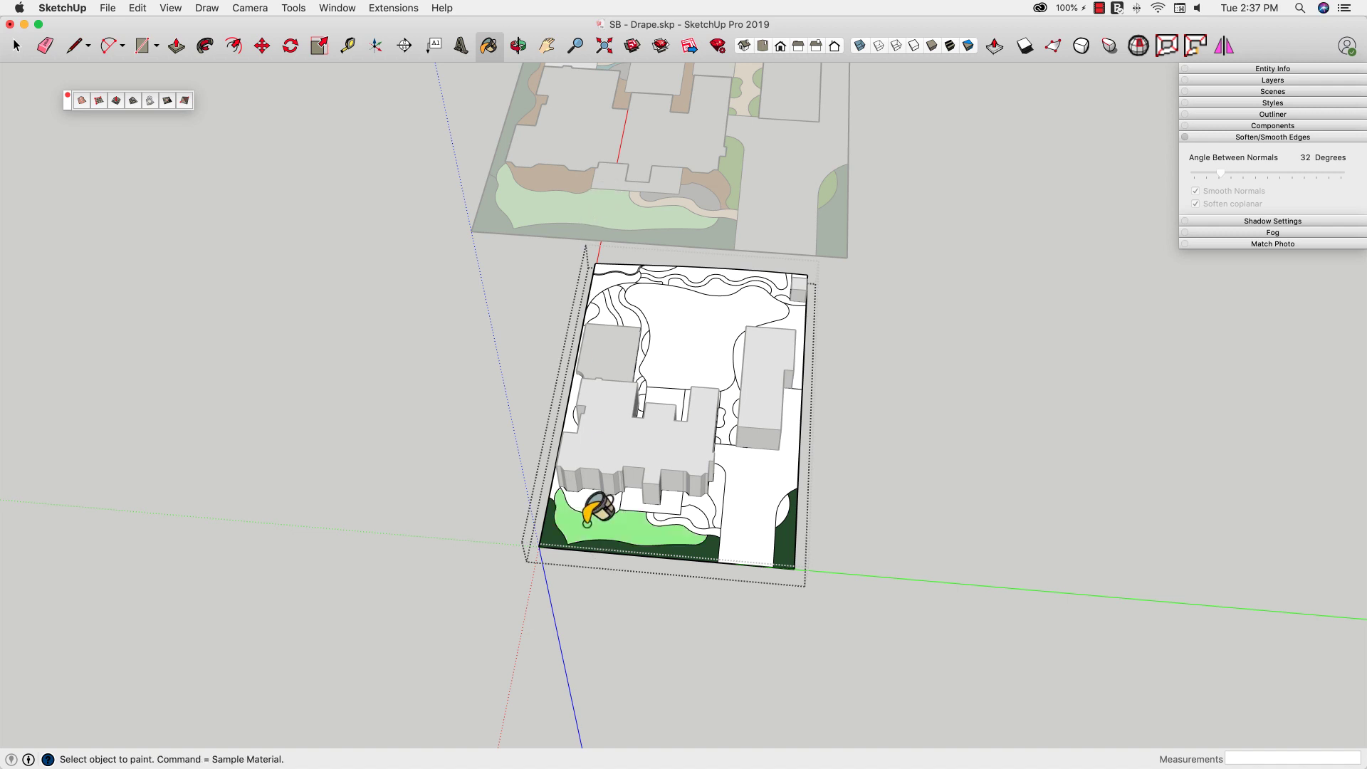
key("super")
left_click(580, 178)
left_click(605, 502)
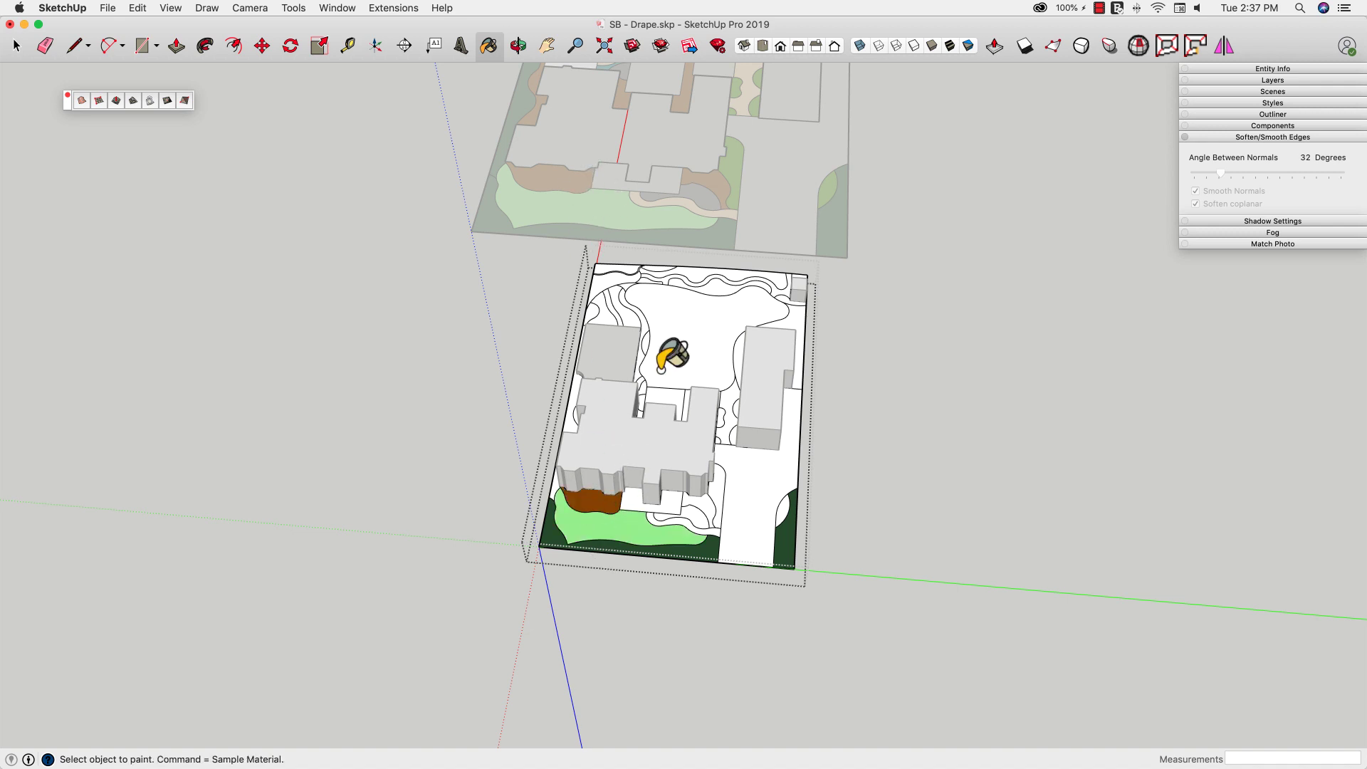
left_click(707, 506)
- Paint the paved area at the house front with the gray sampled from the site plan, and close the terrain group
key("super")
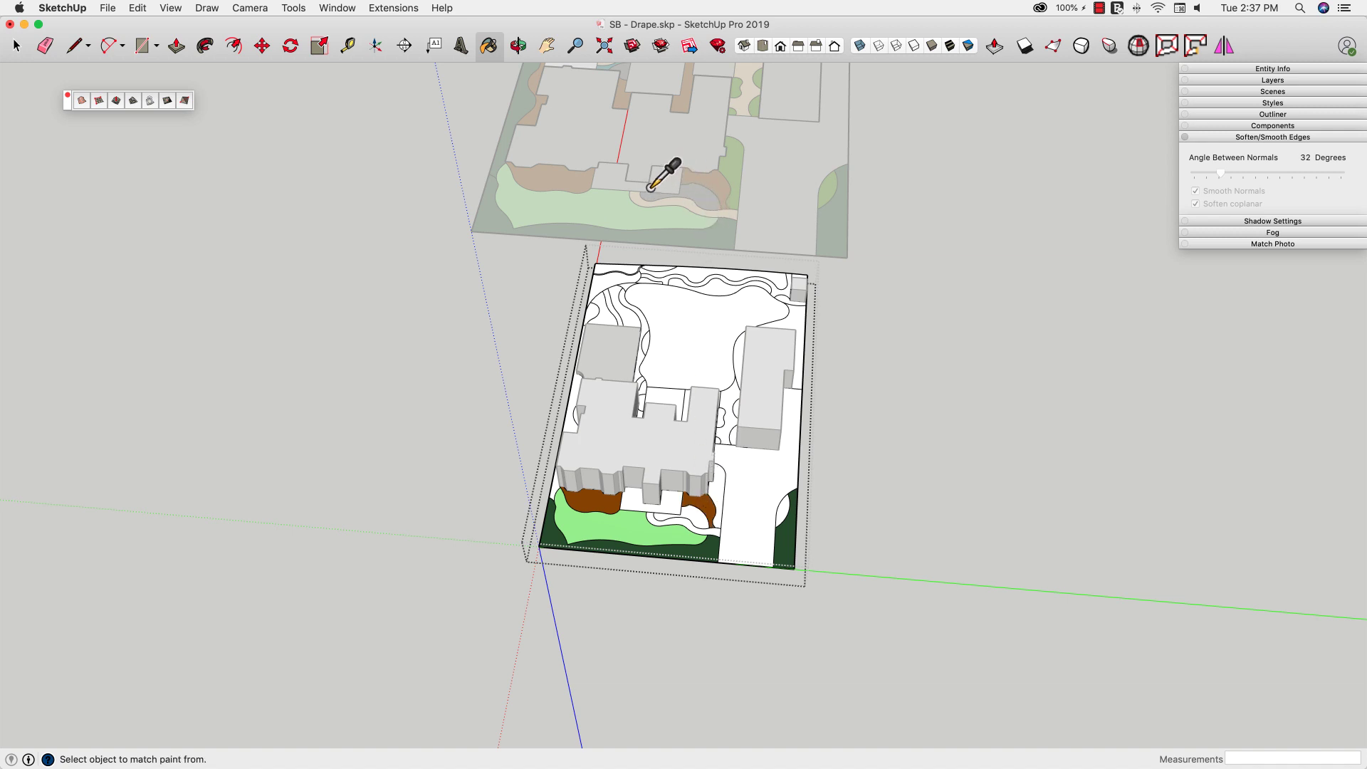
left_click(650, 186)
left_click(636, 504)
key("space")
middle_click_drag(873, 579, 921, 580)
left_click(396, 306)
middle_click_drag(396, 307, 348, 412)
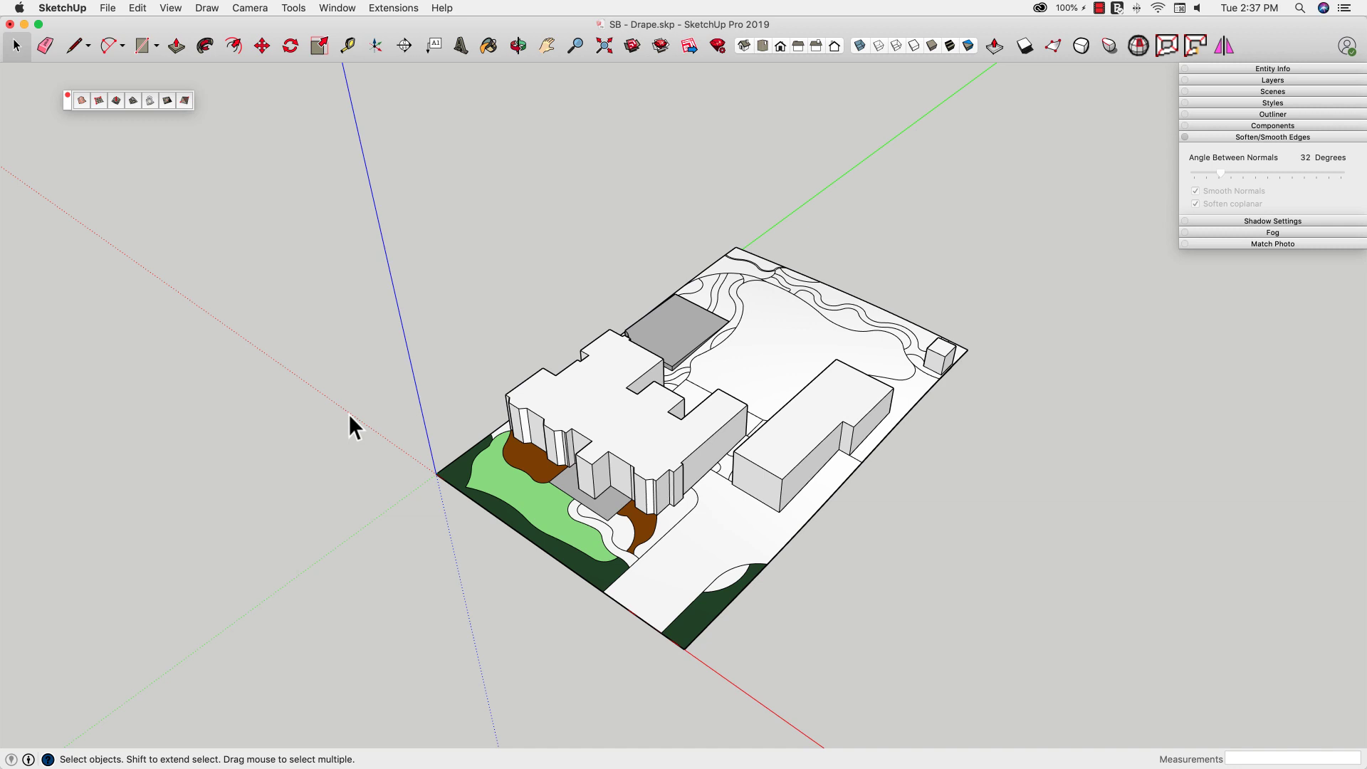